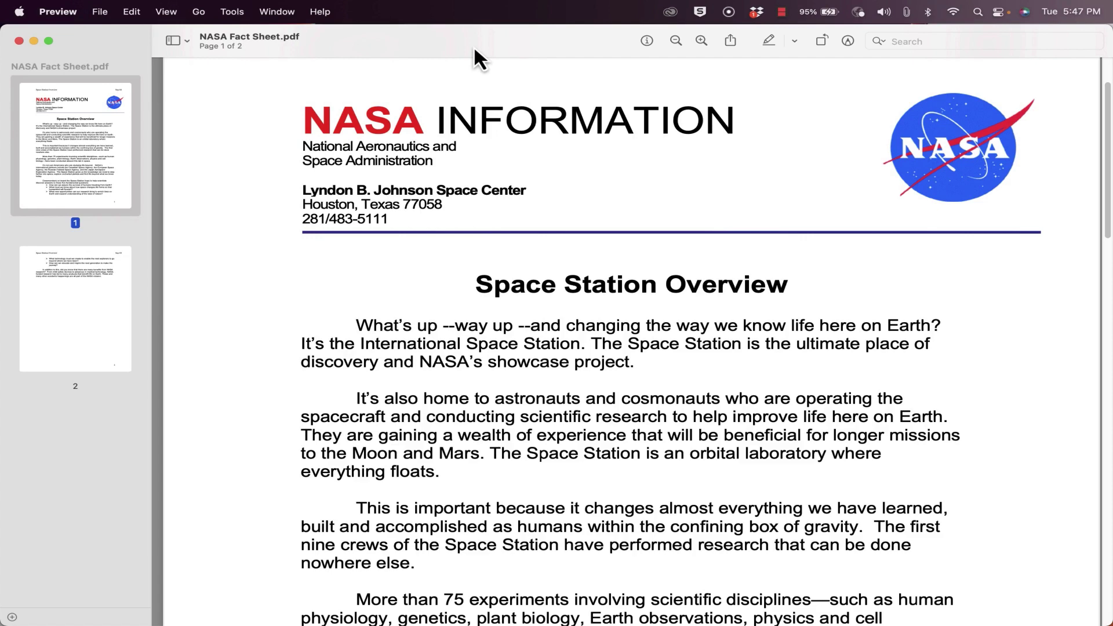
- Review the fact sheet in Preview, selecting the Space Station Overview heading and third-paragraph words
scroll(614, 464, "up", 3)
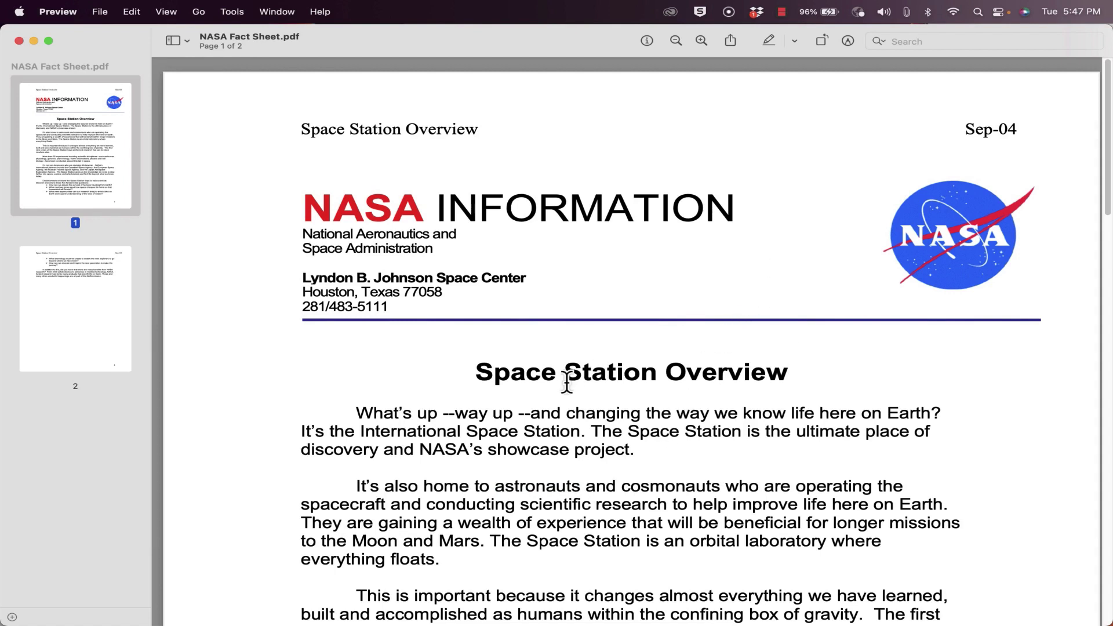
triple_click(482, 380)
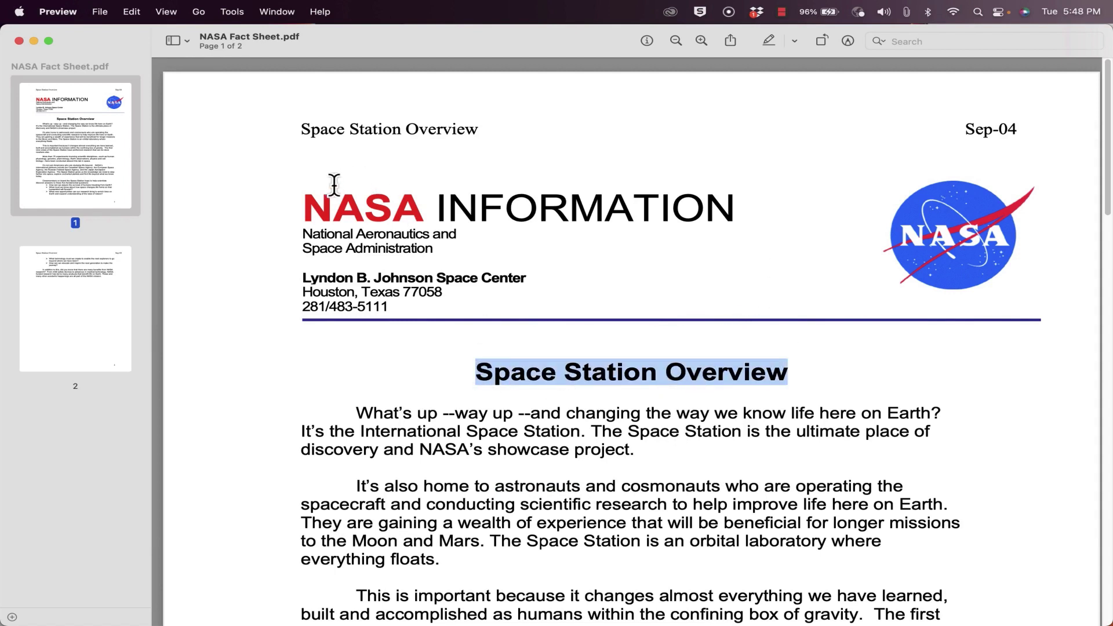
scroll(597, 402, "down", 3)
scroll(593, 404, "down", 5)
mouse_move(908, 323)
left_mouse_down()
mouse_move(853, 317)
mouse_move(898, 319)
left_mouse_up()
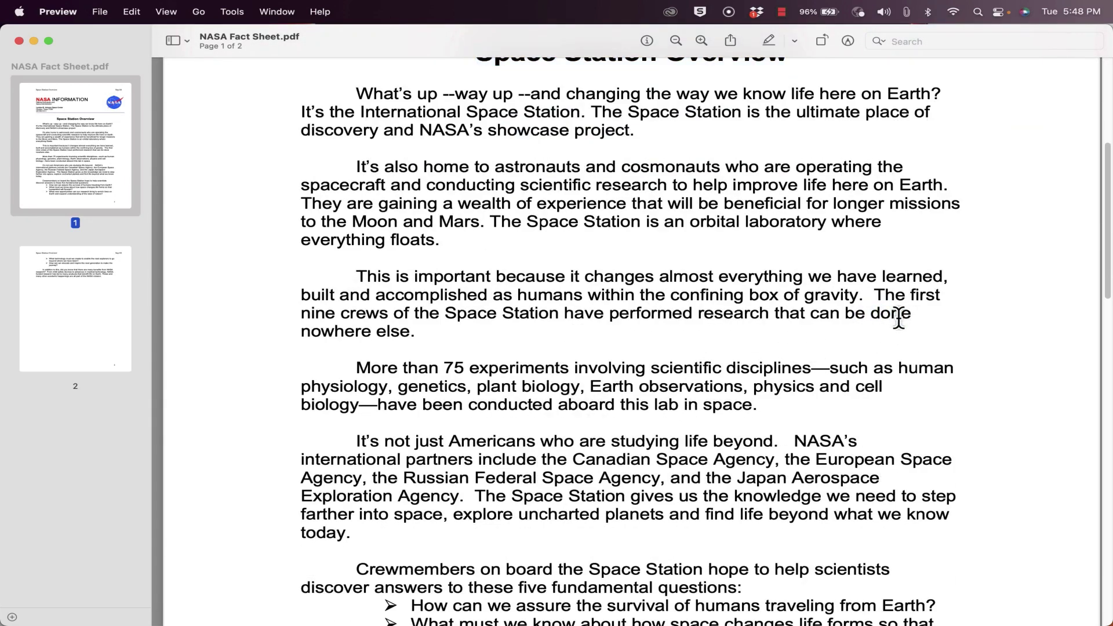
scroll(794, 464, "down", 8)
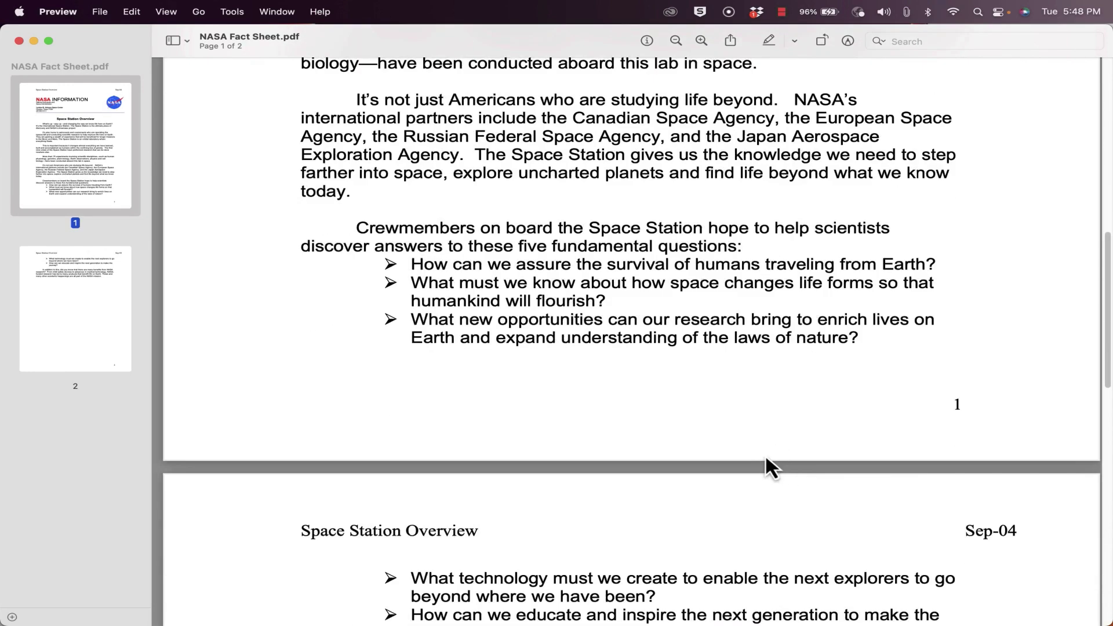
scroll(767, 464, "up", 7)
scroll(765, 461, "up", 5)
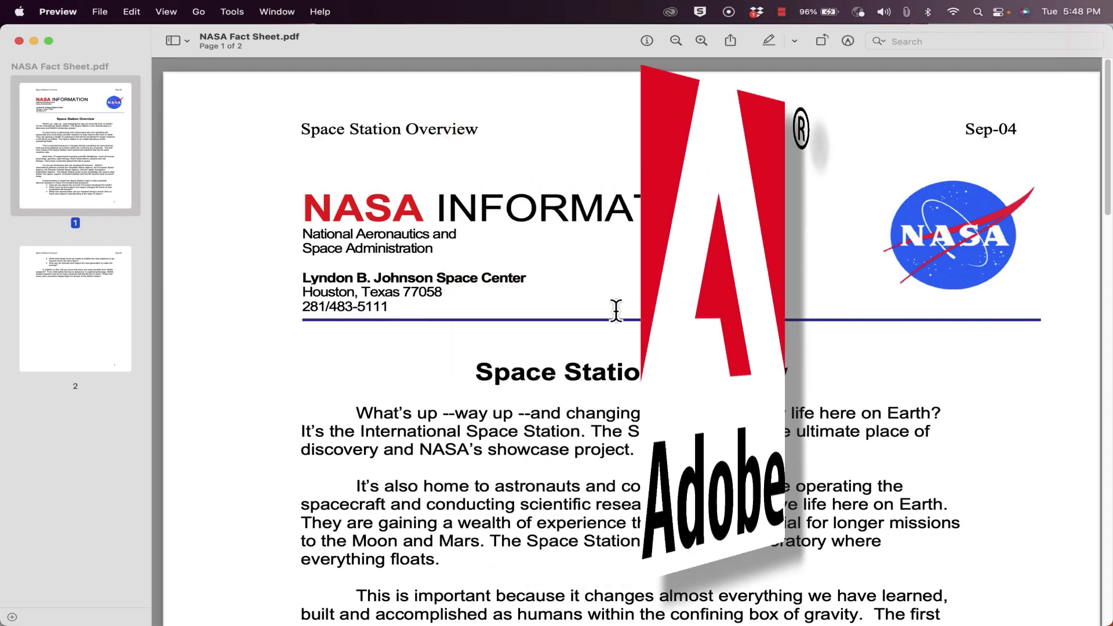
- Close Preview and bring up the pdfcandy.com home page in Chrome
left_click(20, 40)
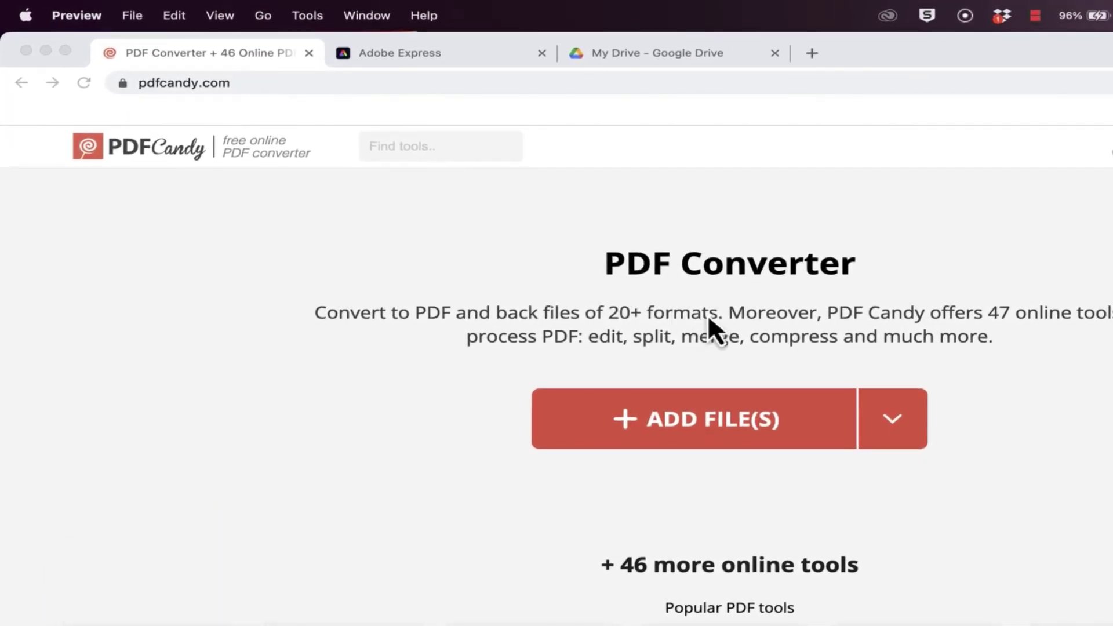
key("super+Tab")
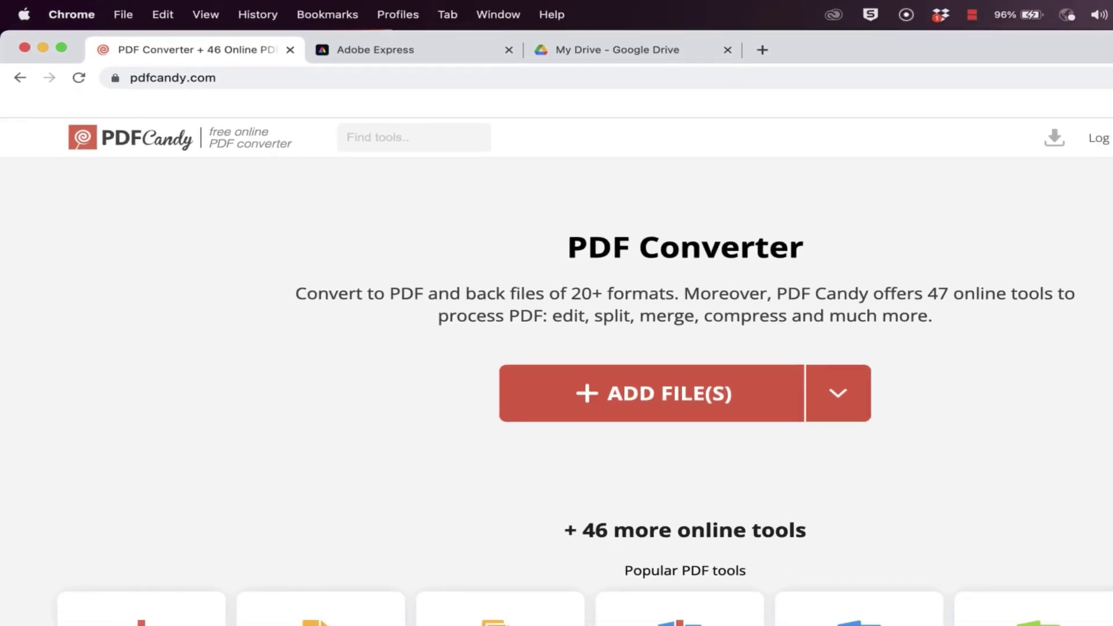
scroll(1110, 350, "down", 10)
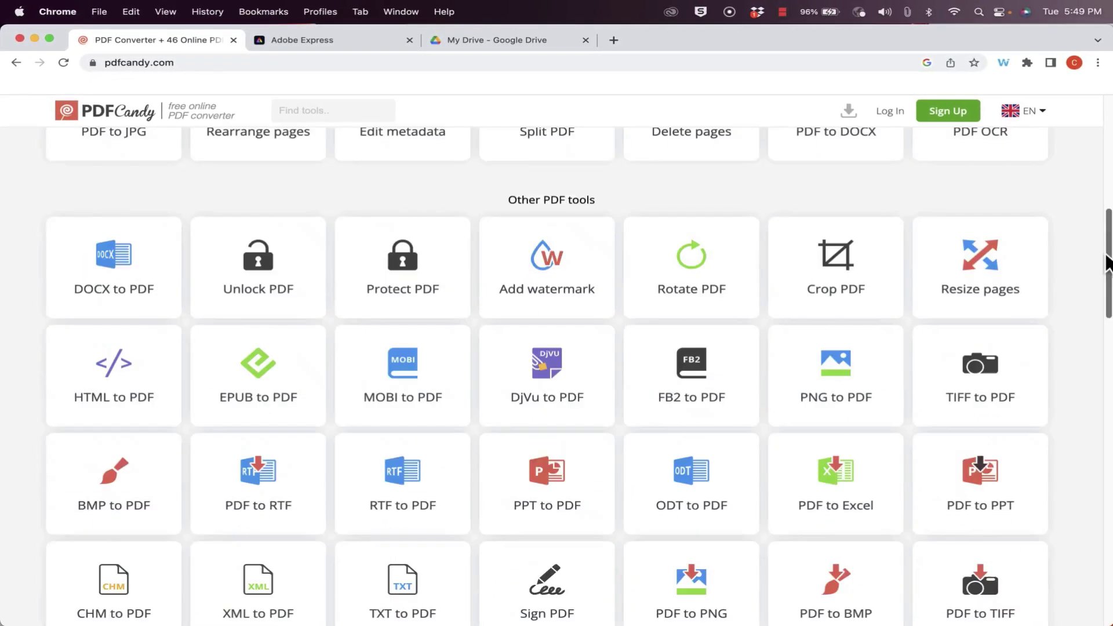
left_click_drag(1107, 264, 1068, 155)
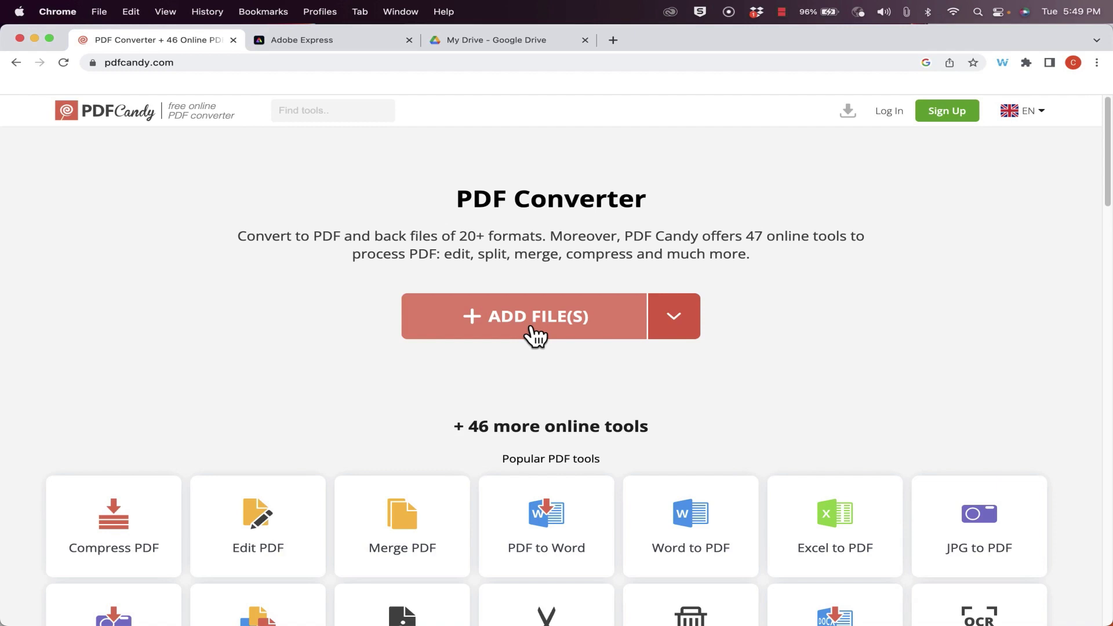
scroll(276, 449, "down", 1)
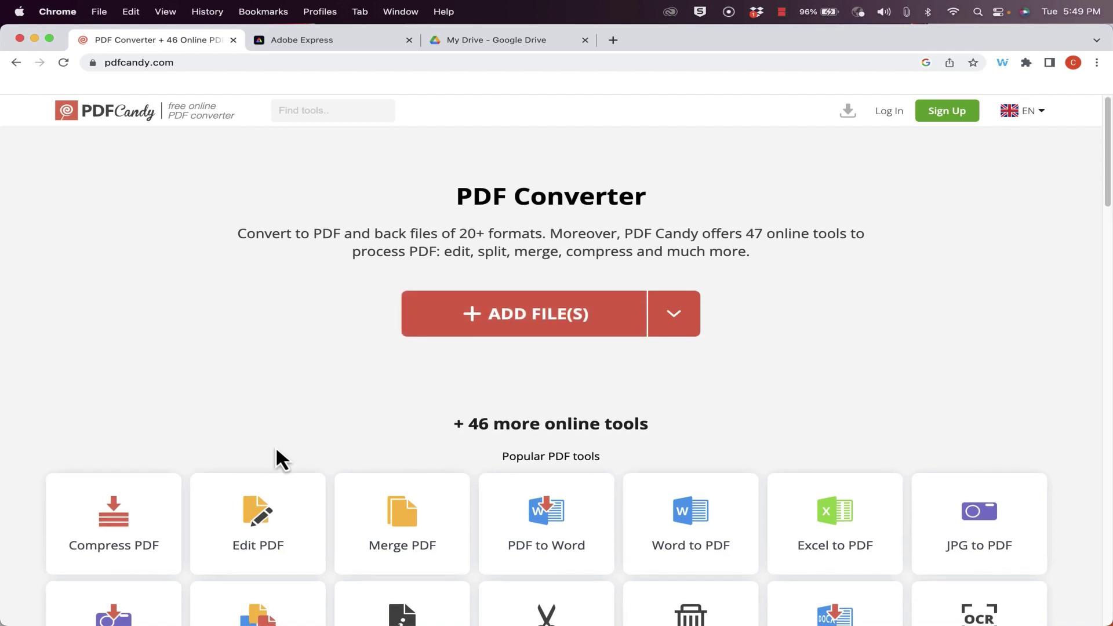
- Use Edit PDF to upload NASA Fact Sheet.pdf from Downloads into the online editor
left_click(255, 538)
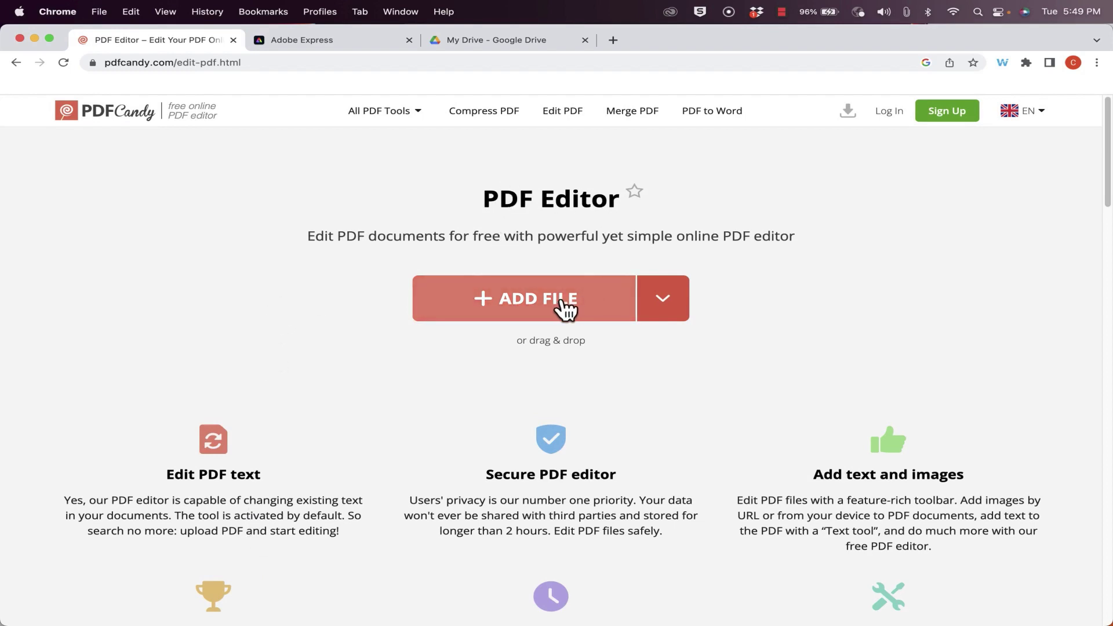
left_click(564, 309)
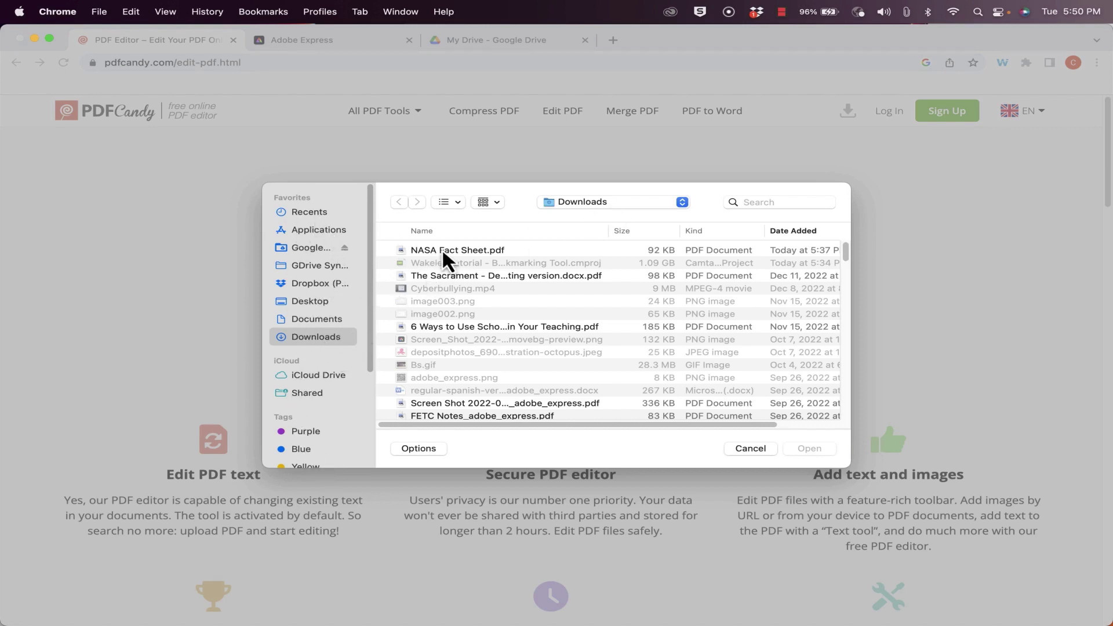
left_click(427, 253)
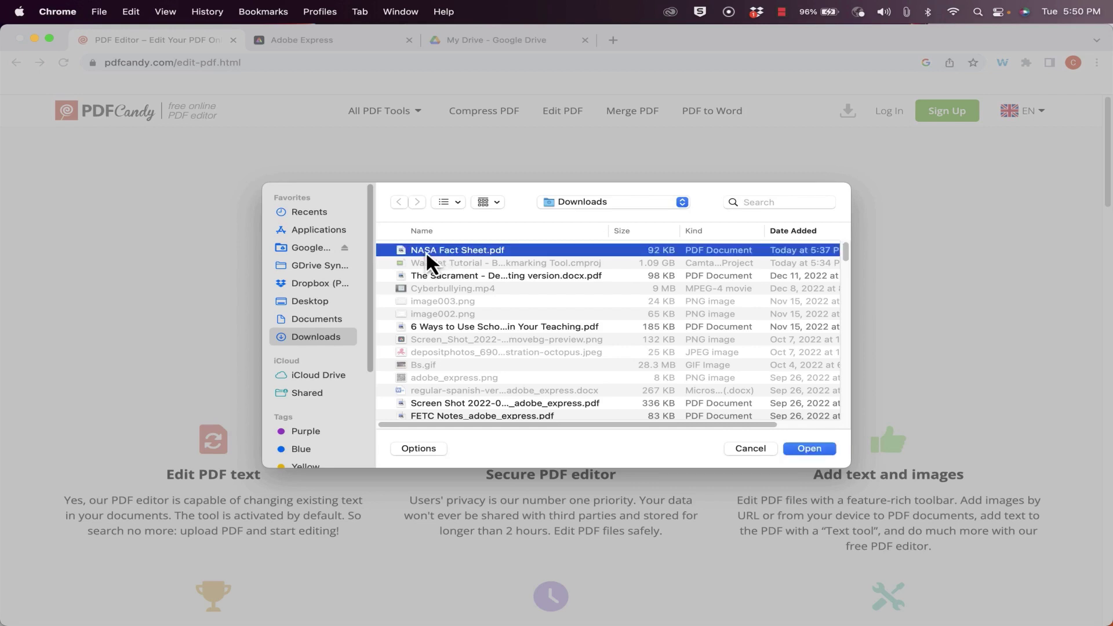
left_click(808, 449)
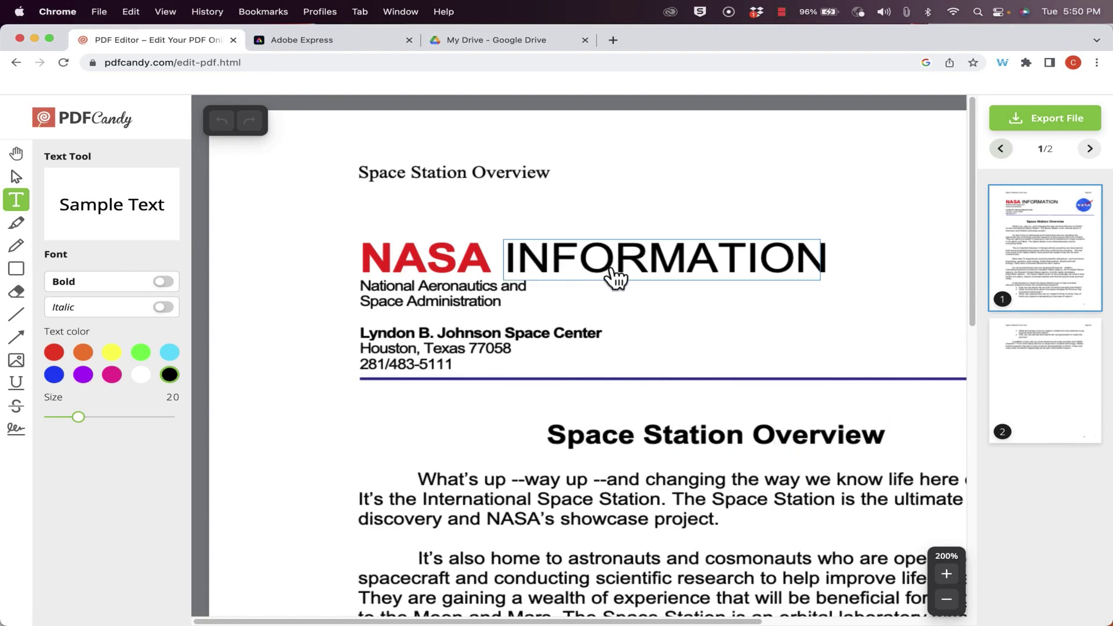
- Shorten the header word INFORMATION to INFO and make NASA blue
left_click(616, 275)
left_click_drag(828, 266, 599, 268)
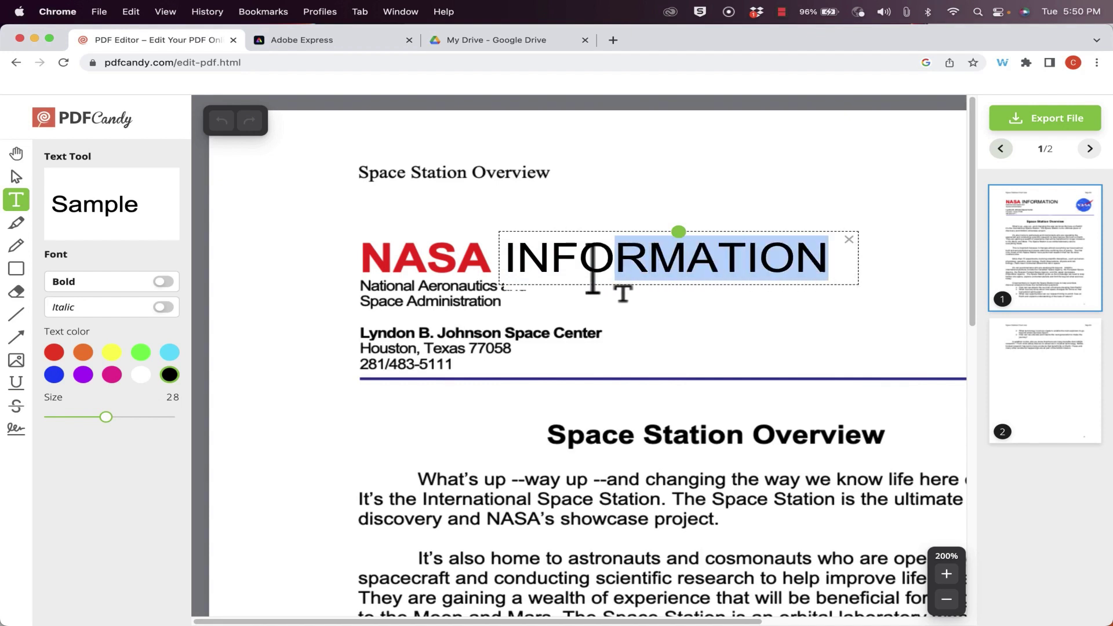
key("BackSpace")
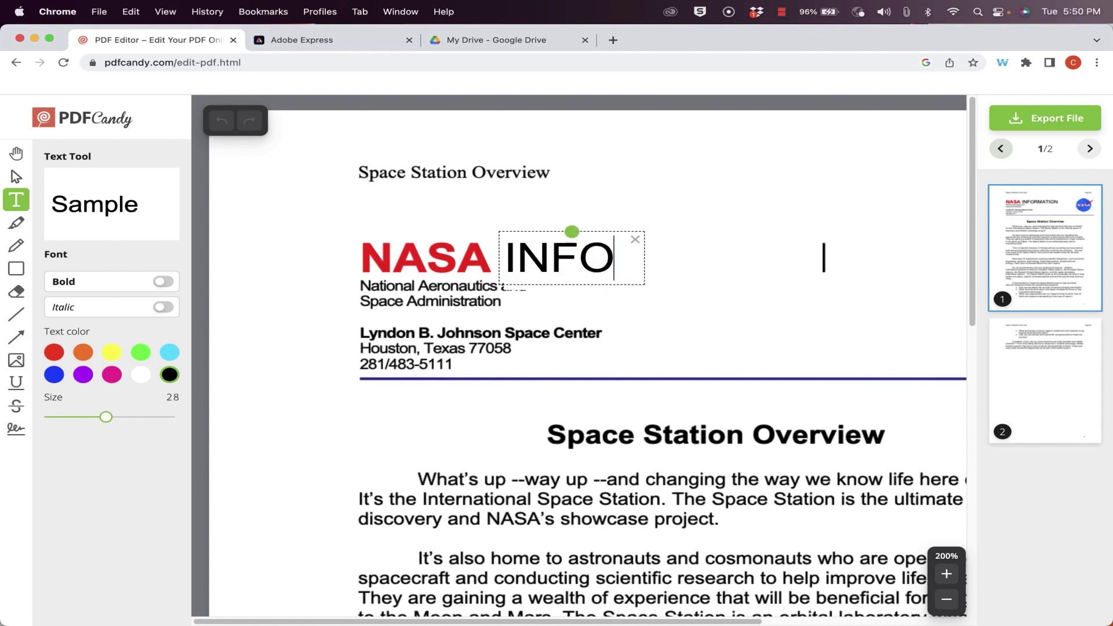
left_click(637, 441)
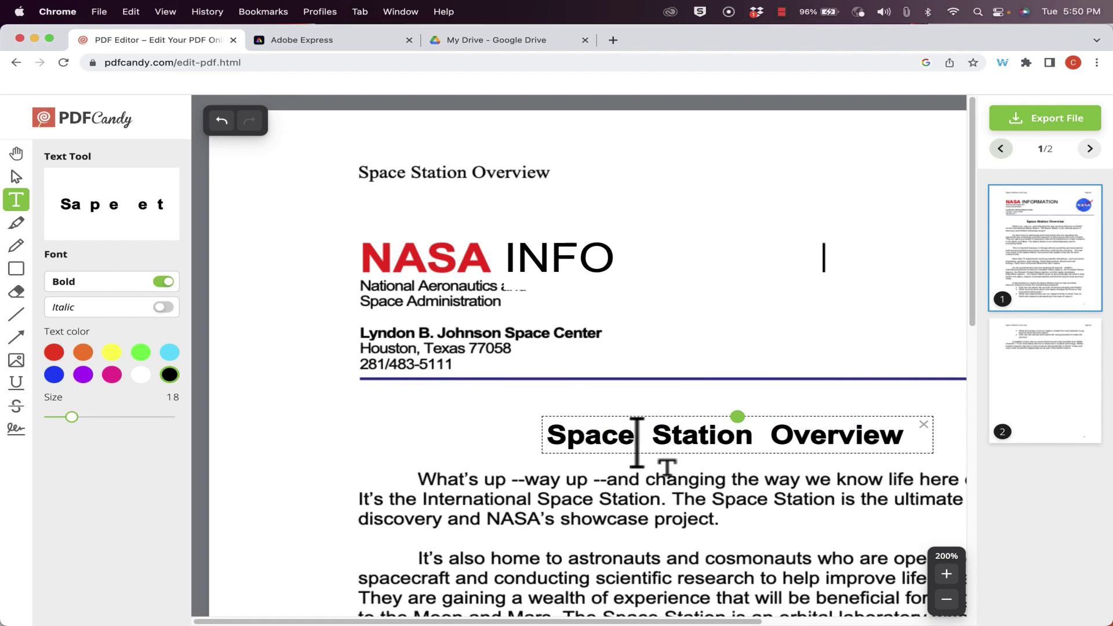
left_click(499, 264)
left_click(501, 270)
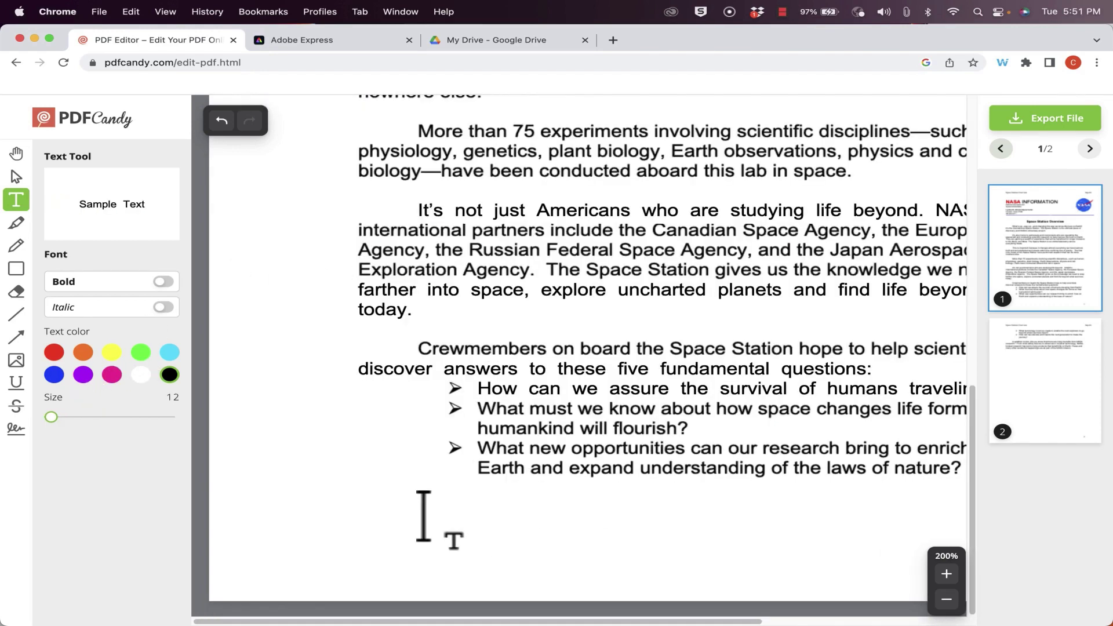
left_click(428, 513)
- Add a bottom text box on page 1 with the YouTube-channel sentence and 'Sincerely, NASA'
left_click(380, 521)
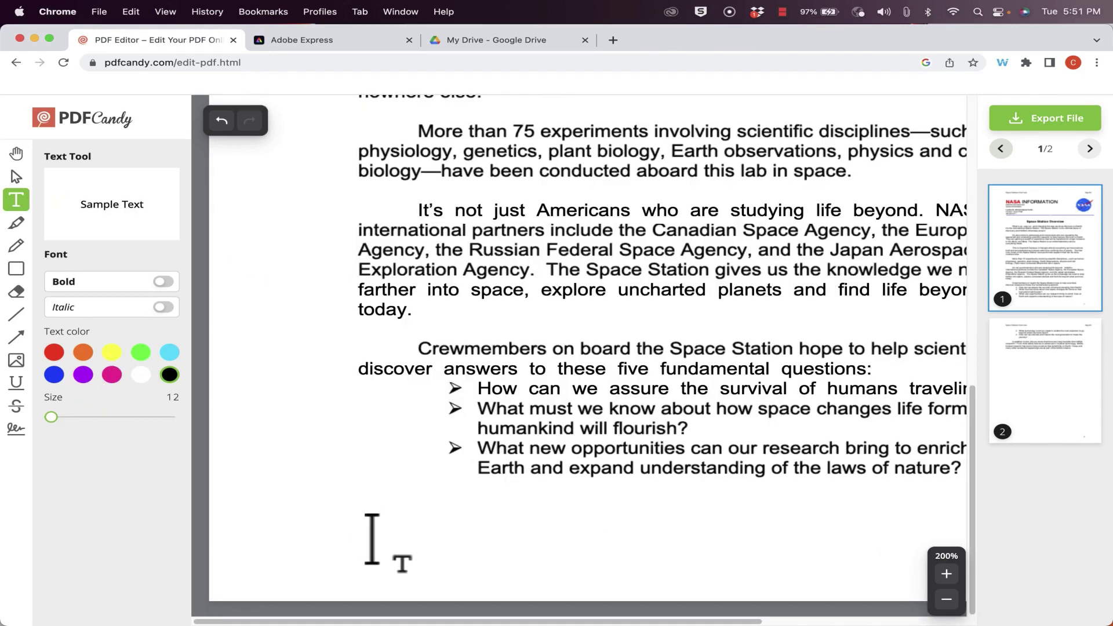
left_click(372, 509)
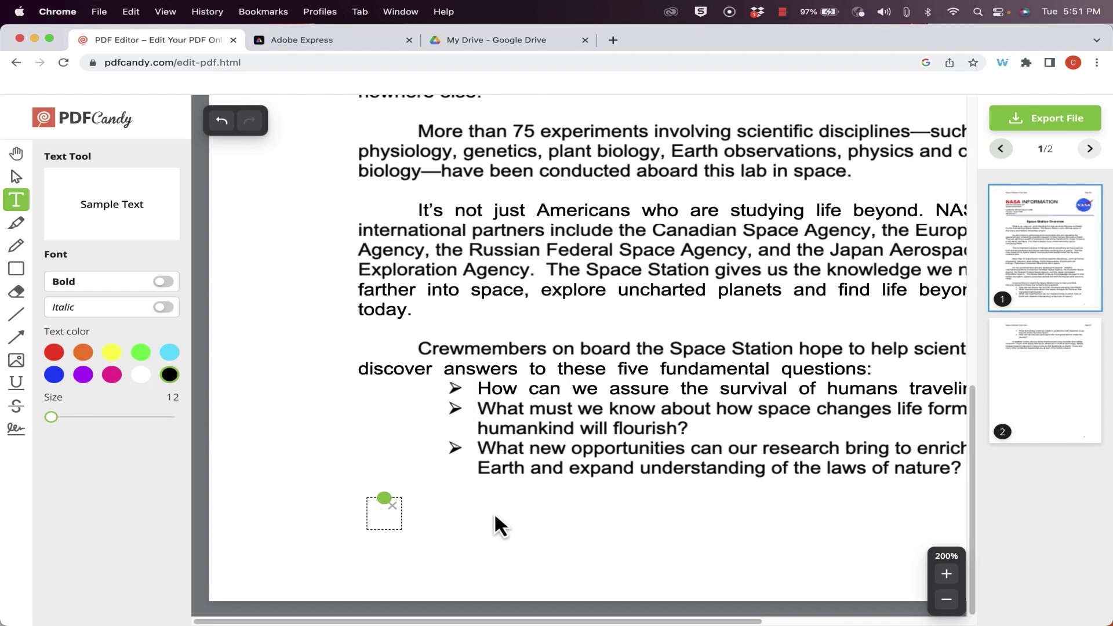
type("Technology for Teachers and Students is the best YouTube channel")
type(".")
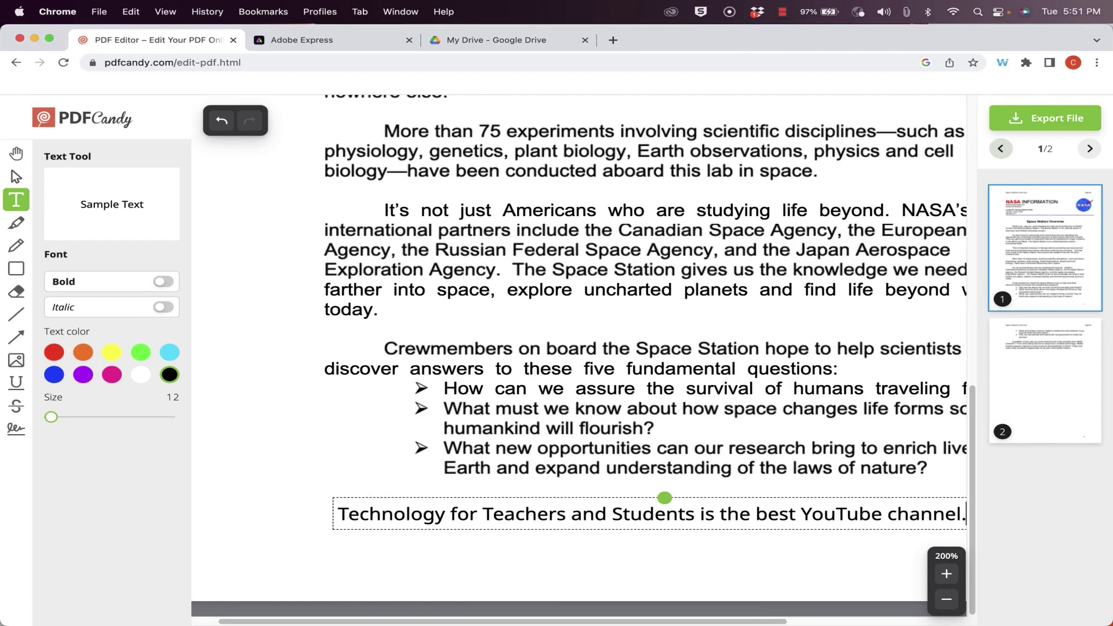
left_click(354, 426)
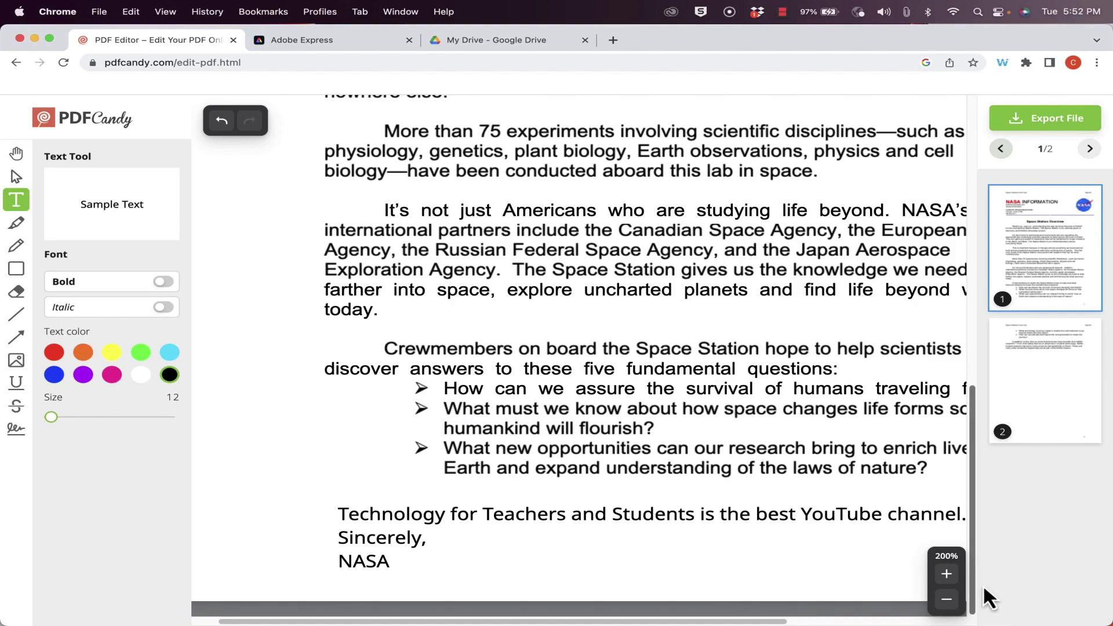
left_click_drag(974, 596, 956, 228)
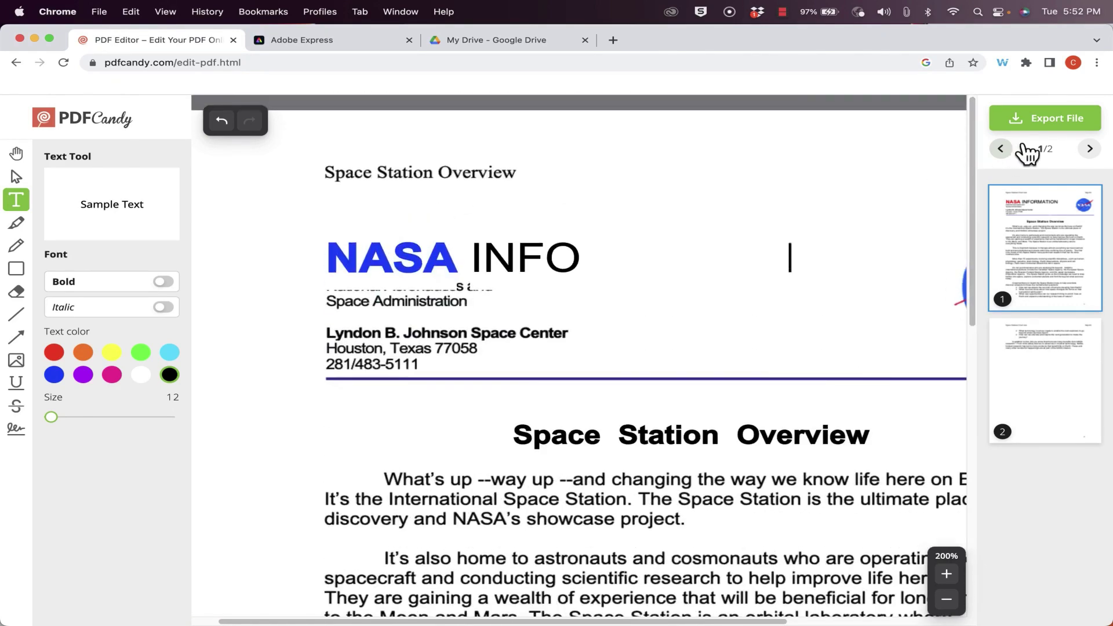
- Download NASA Fact Sheet_edited.pdf, open it in Chrome and check the added closing lines
left_click(1065, 122)
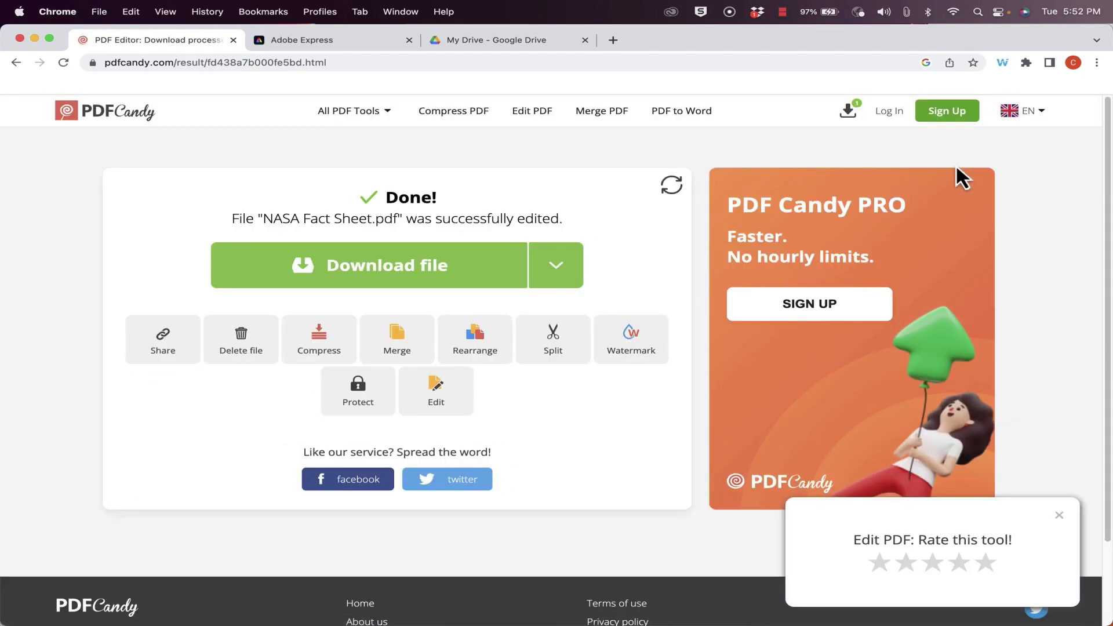
left_click(453, 279)
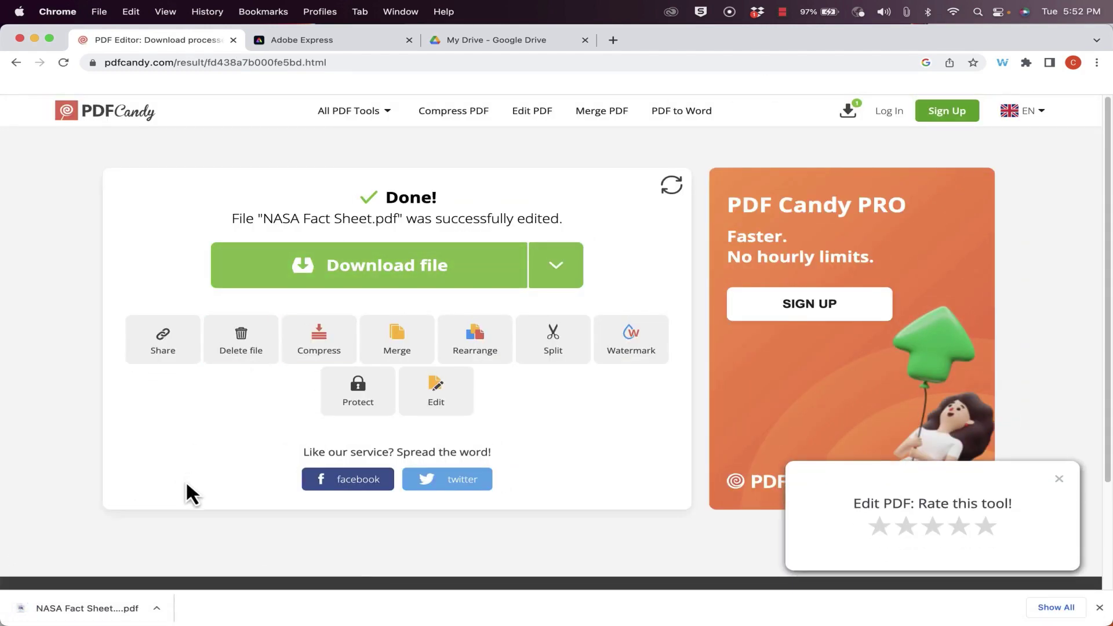
left_click(90, 613)
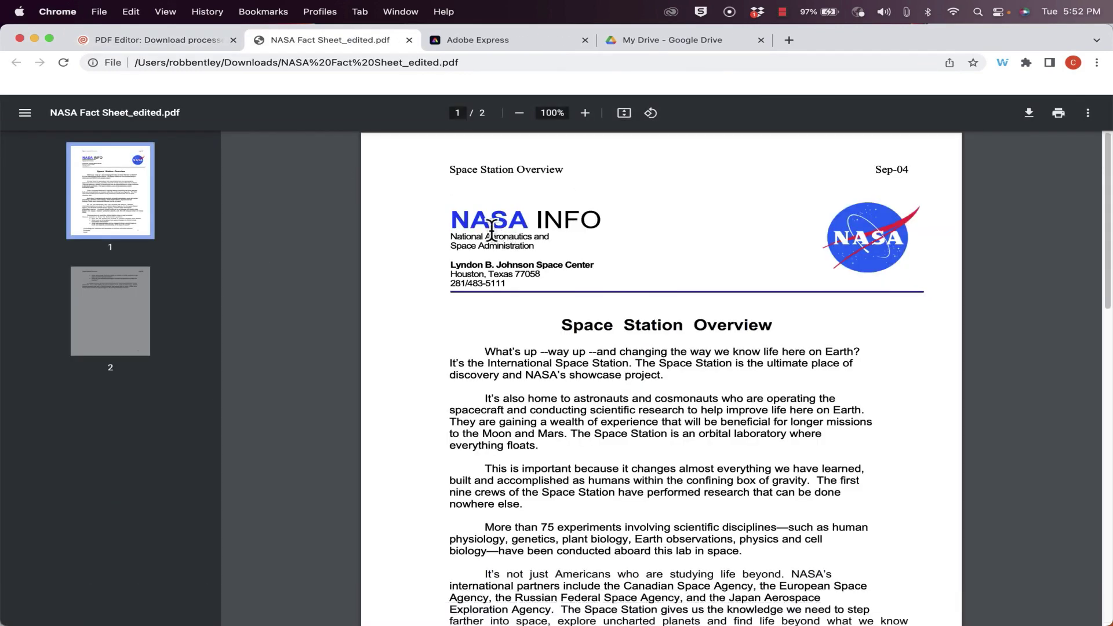
scroll(670, 377, "down", 10)
scroll(421, 237, "up", 5)
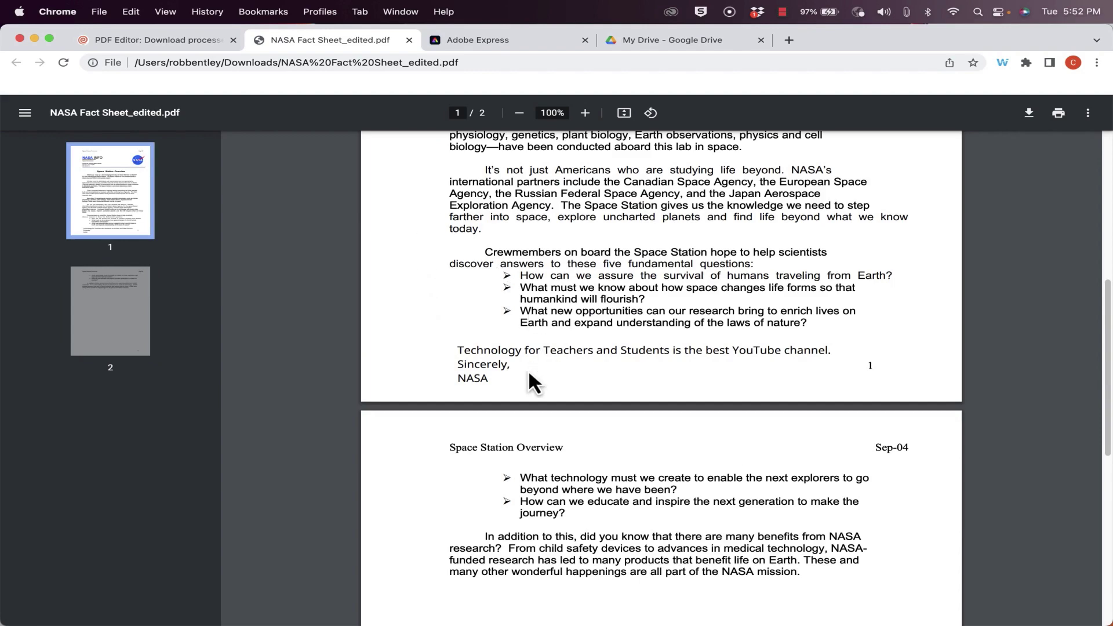
left_click_drag(496, 380, 466, 350)
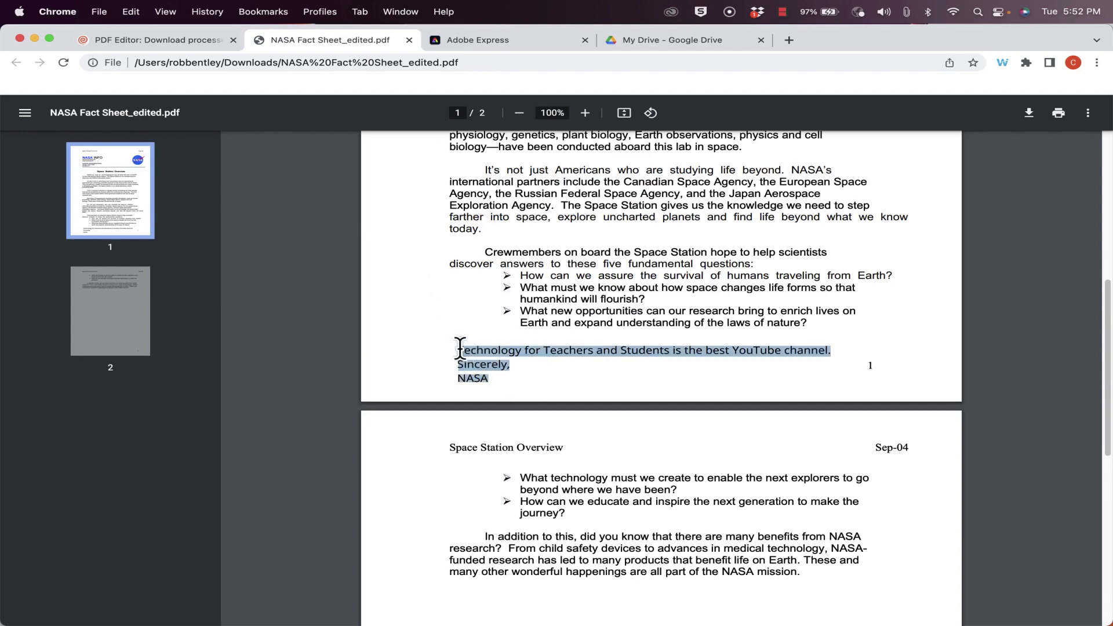
scroll(636, 328, "up", 5)
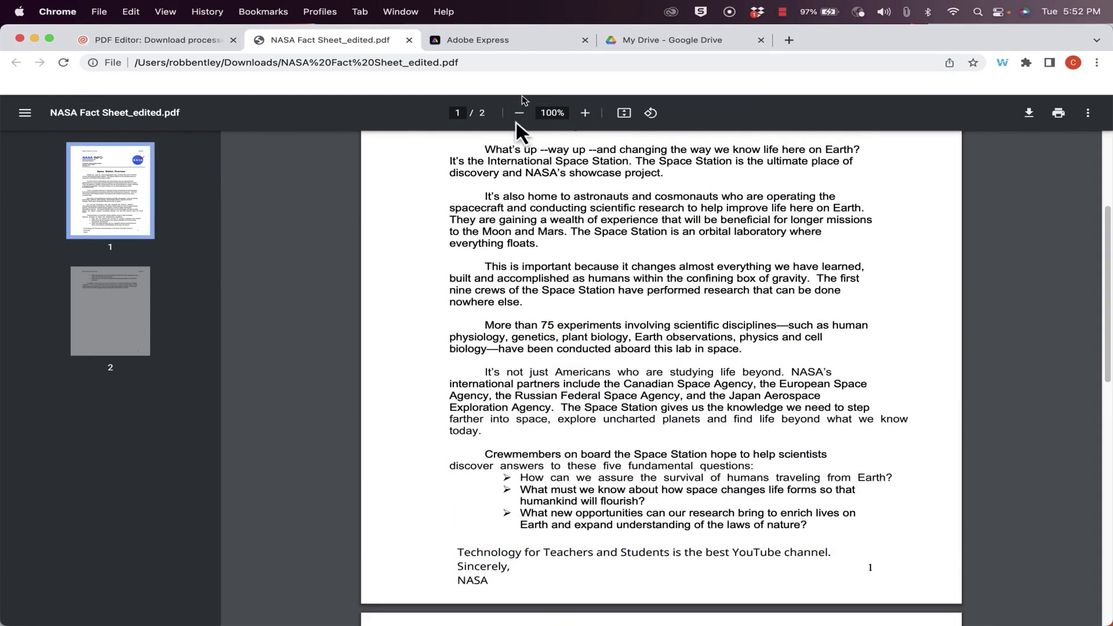
left_click(492, 43)
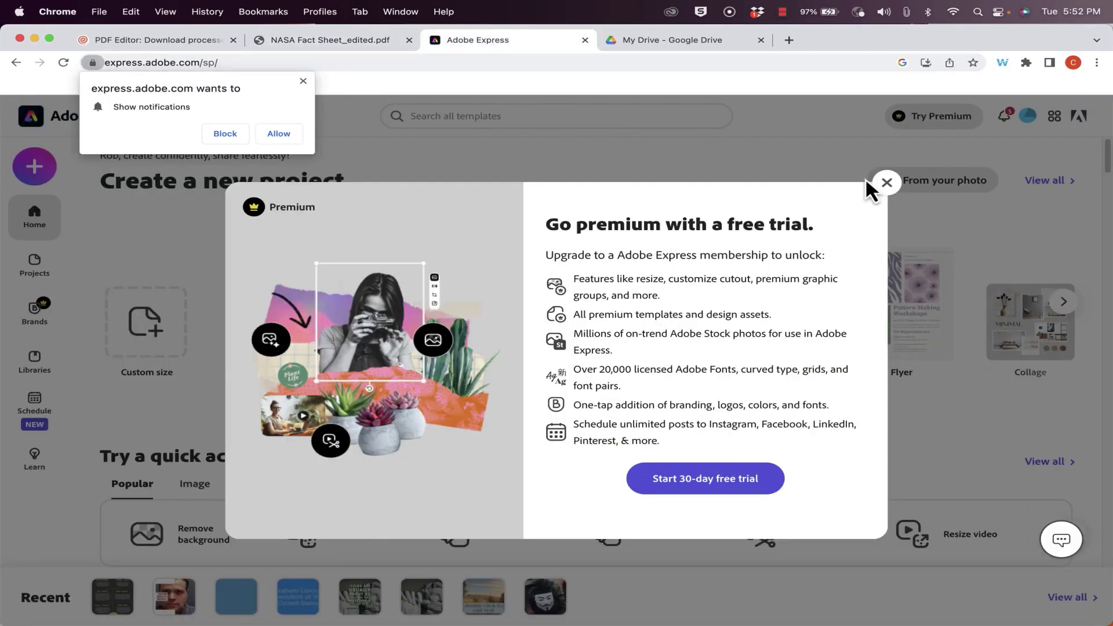
- Block notifications, close the premium trial offer, and show the PDF quick actions
left_click(303, 80)
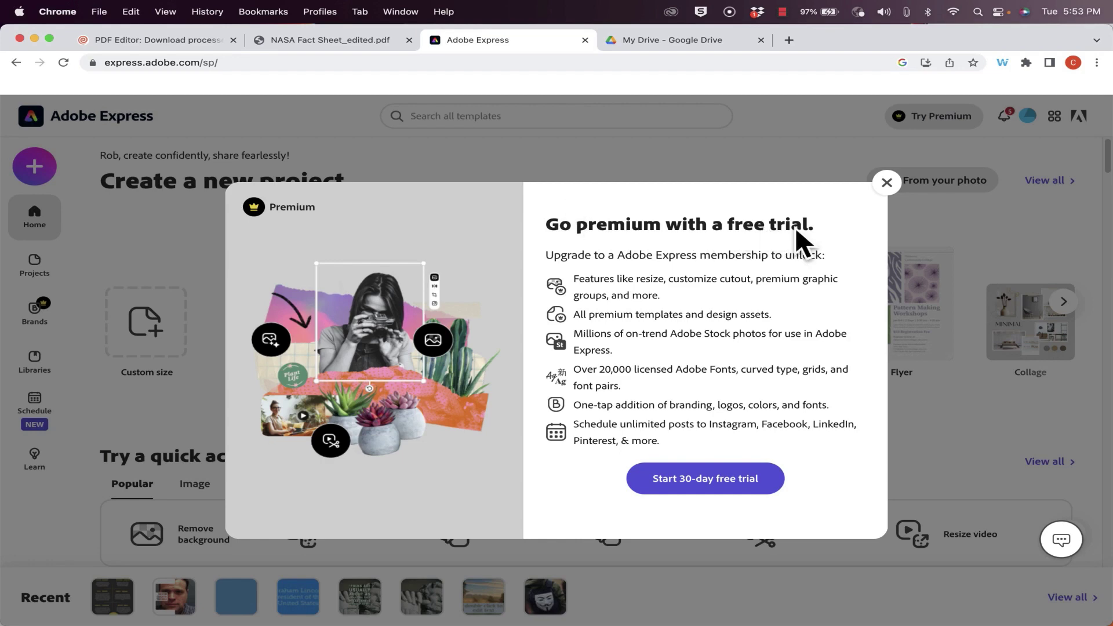
left_click(886, 184)
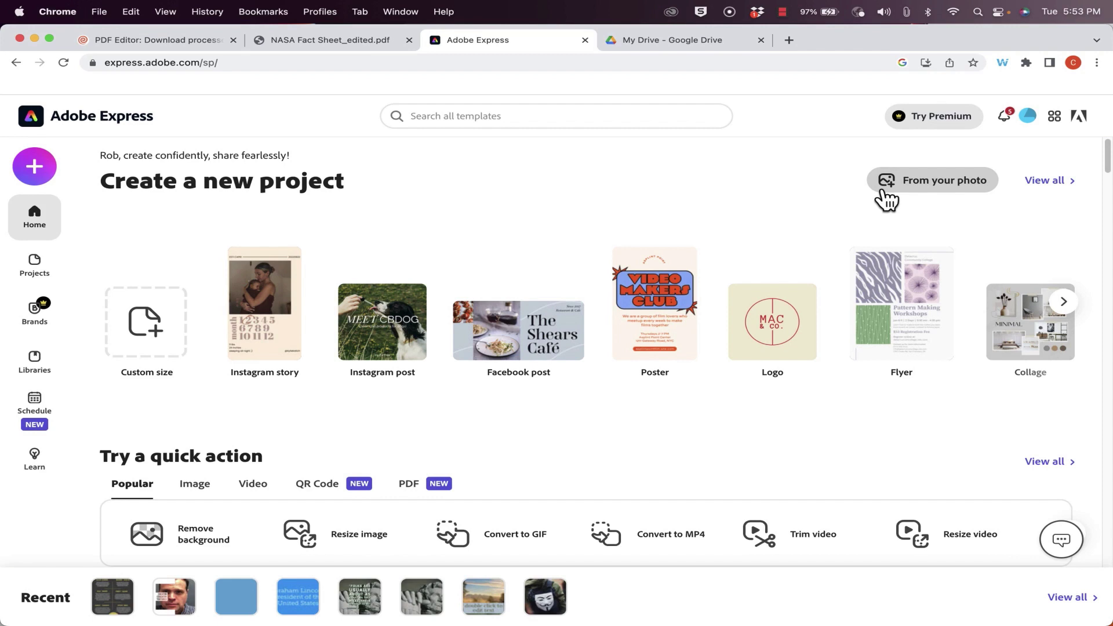
scroll(331, 383, "down", 3)
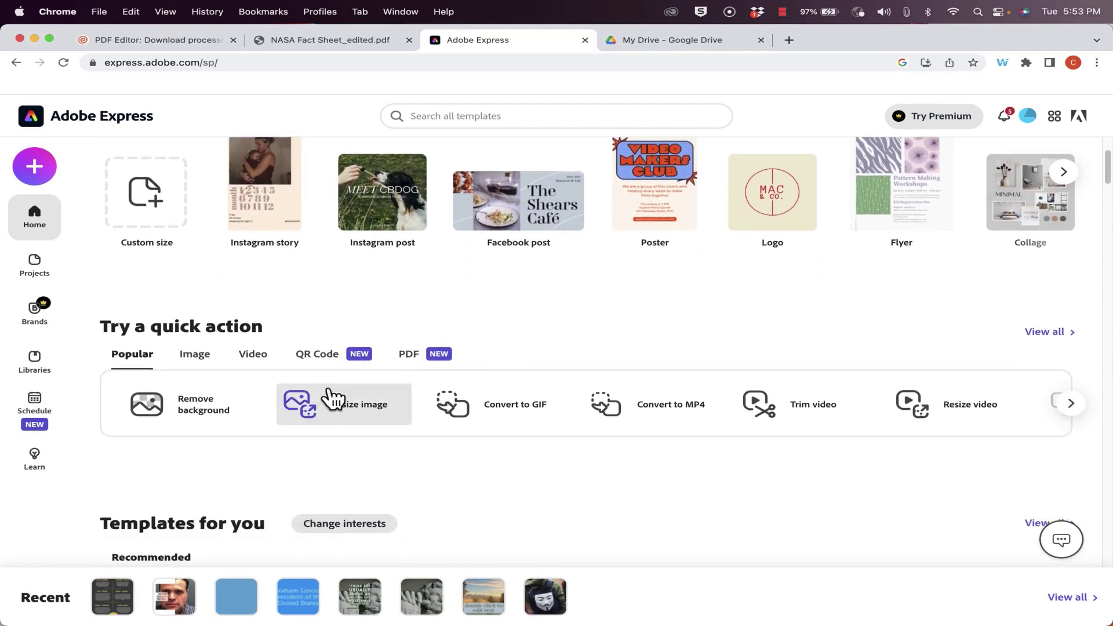
scroll(167, 318, "up", 3)
scroll(161, 280, "down", 2)
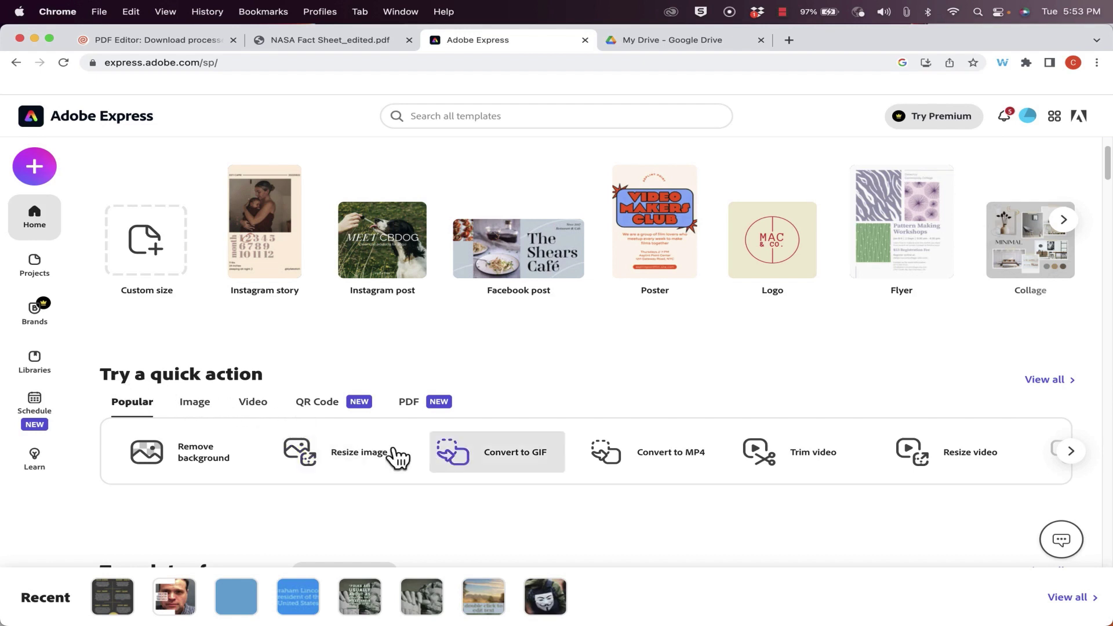
left_click(1071, 452)
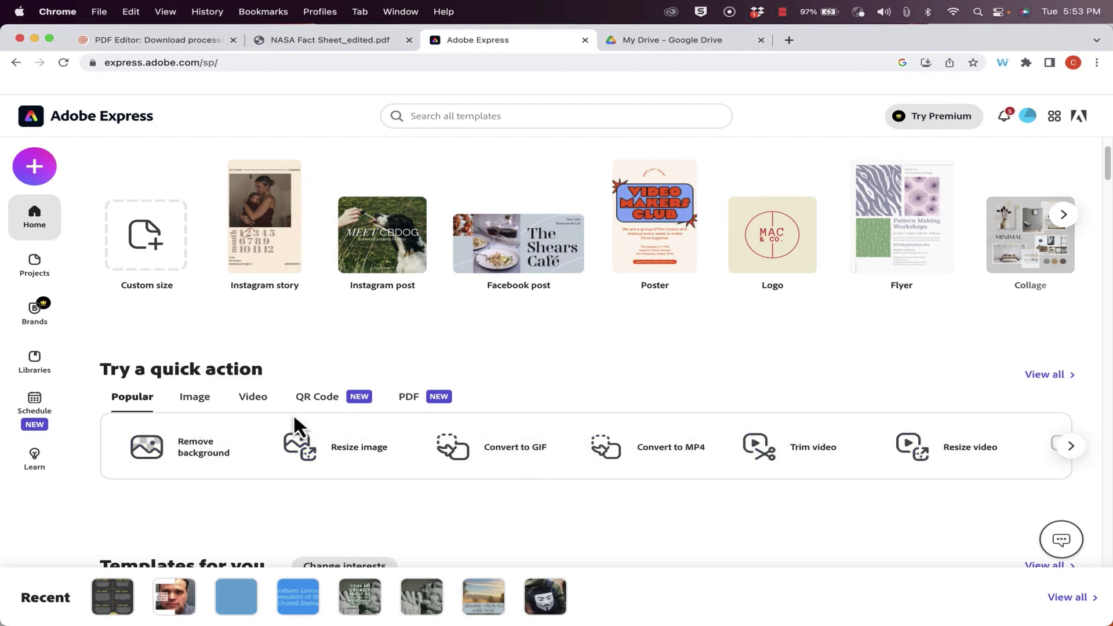
left_click(414, 411)
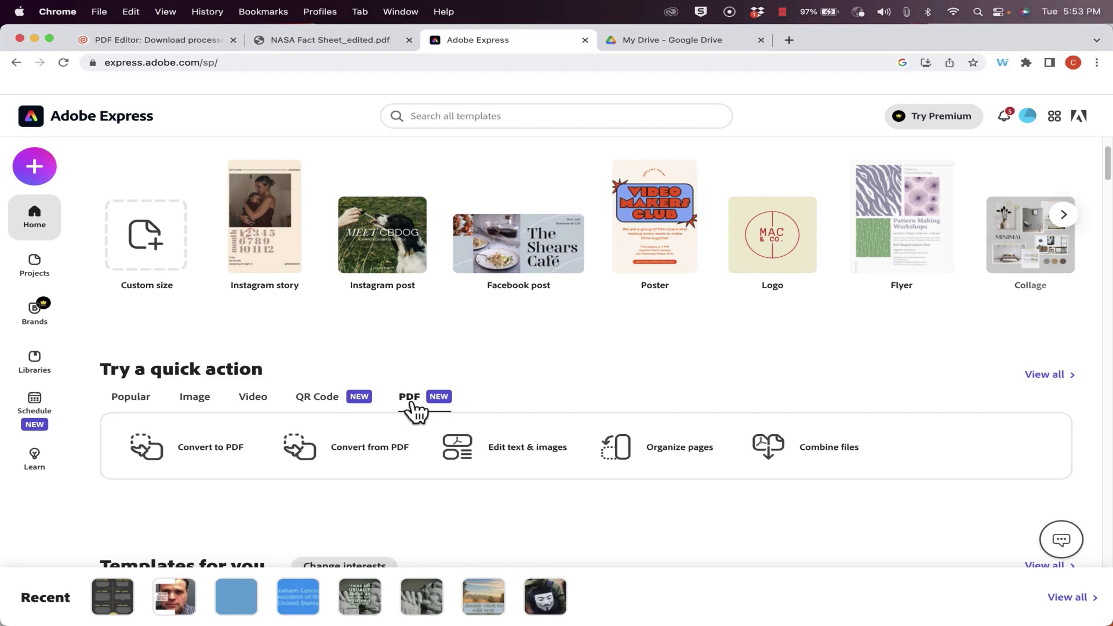
- Open the fact sheet in Edit text & images and make the header word NASA blue
left_click(543, 461)
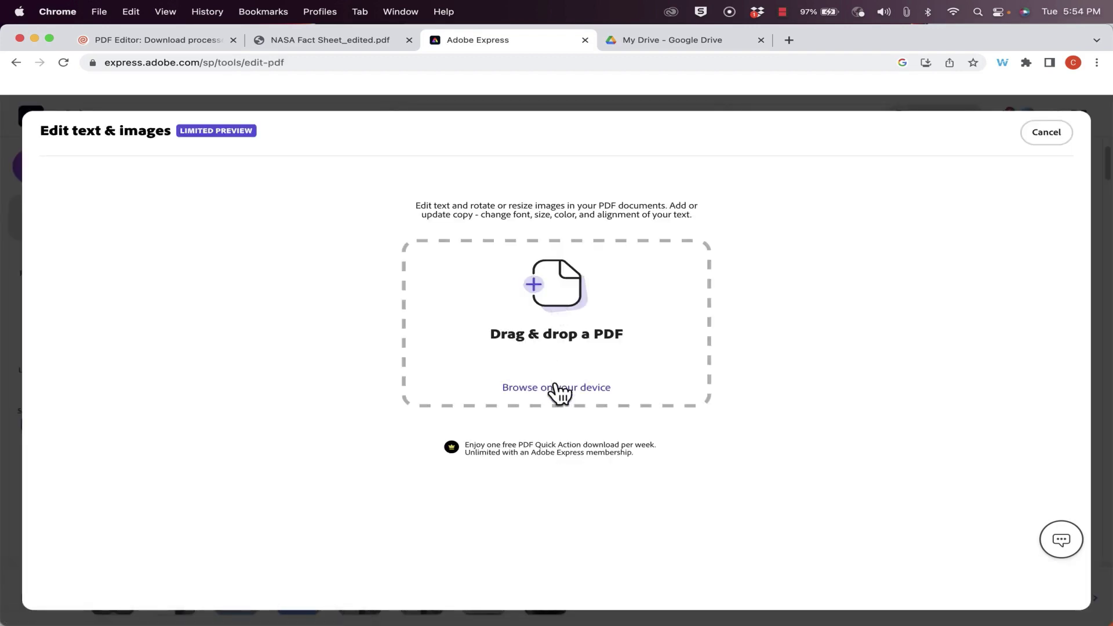
left_click(555, 388)
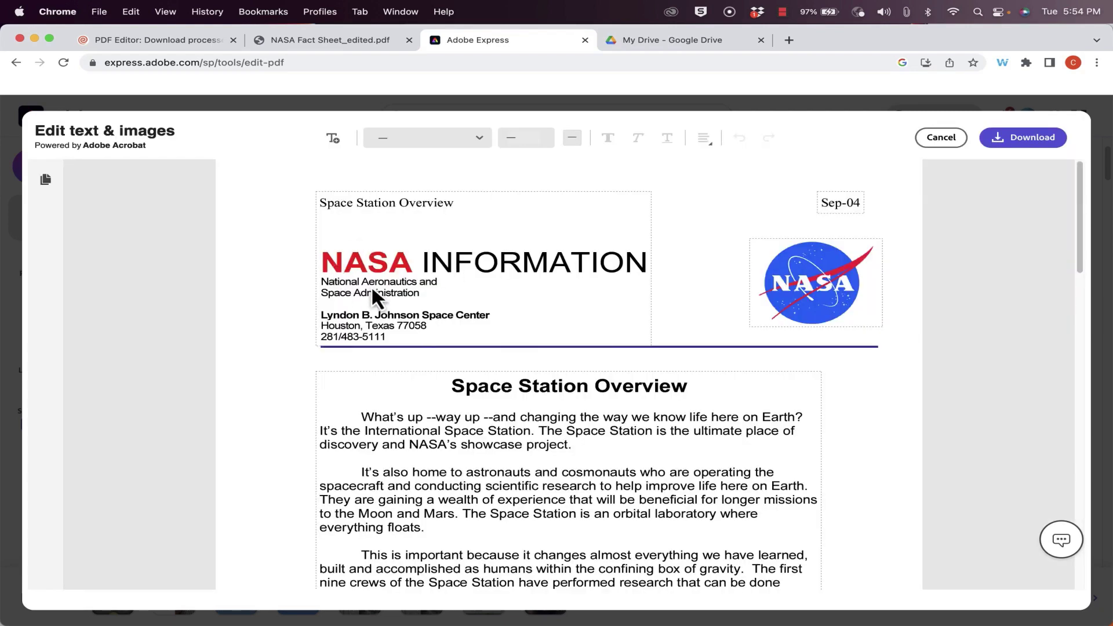
double_click(329, 264)
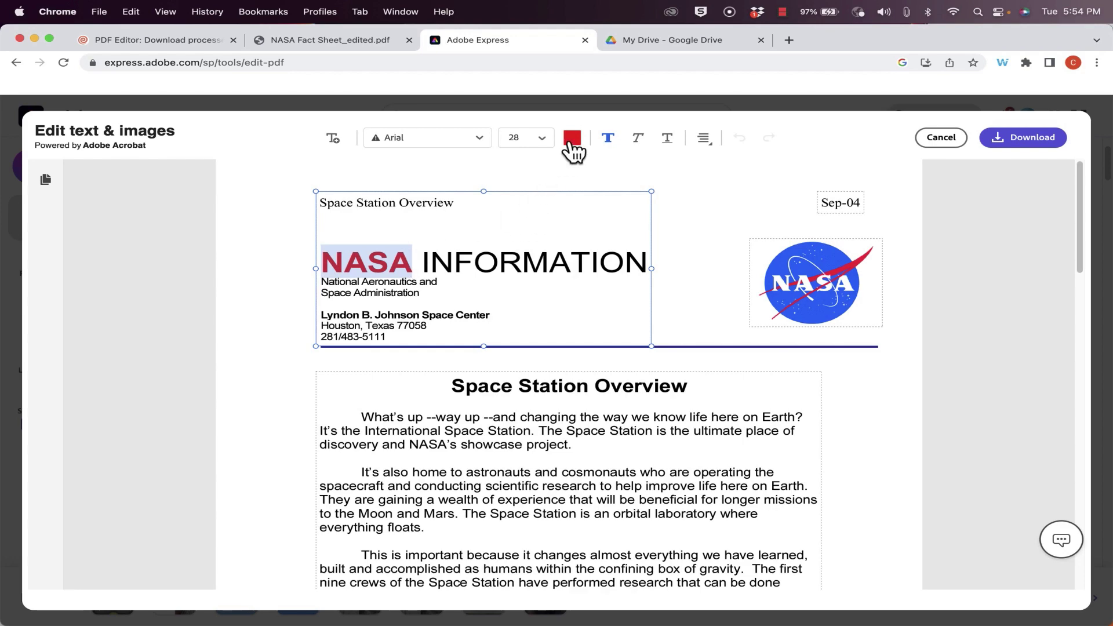
left_click(572, 137)
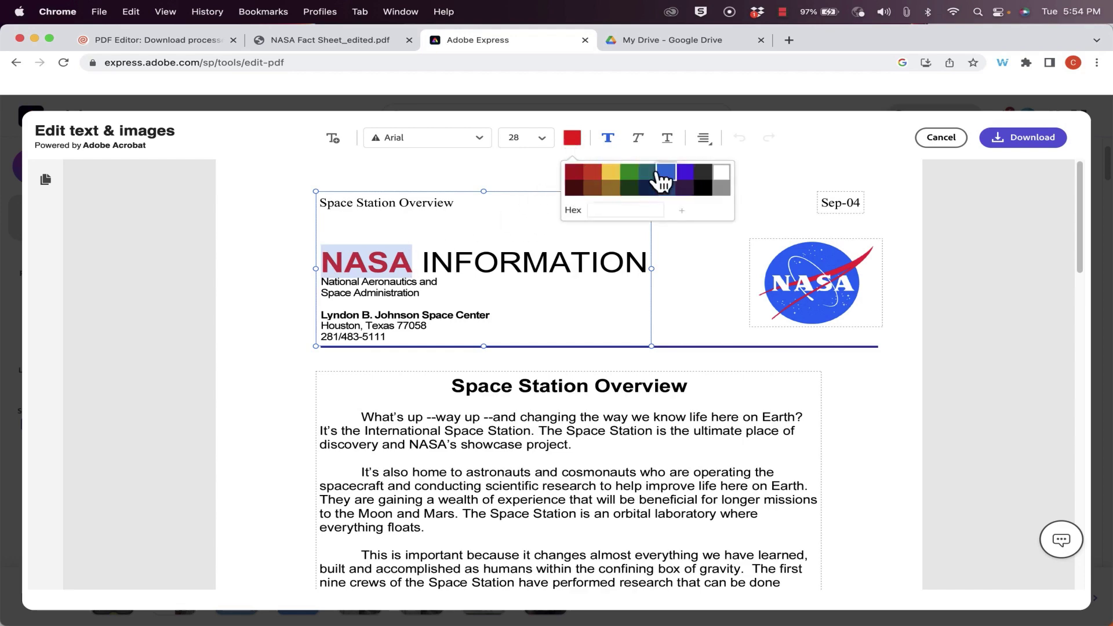
- Replace the end of a body paragraph with 'sdaf' and add a text box reading 'sdafasdfasdf'
scroll(586, 340, "down", 6)
left_click(537, 297)
left_click_drag(543, 293, 490, 294)
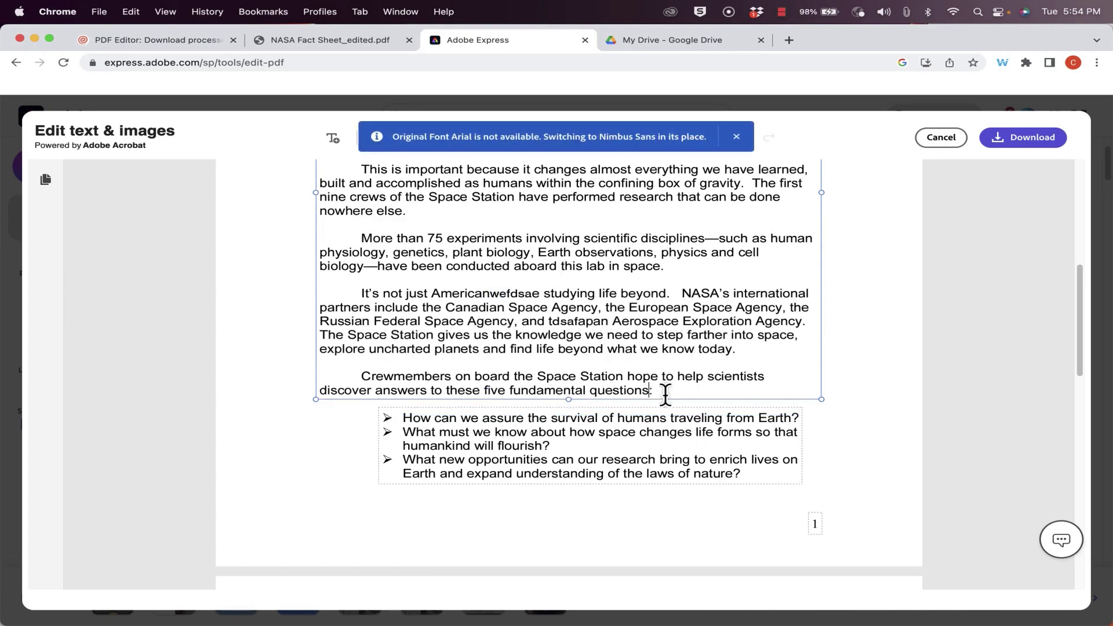
left_click_drag(666, 393, 459, 348)
type("sdaf")
left_click(340, 136)
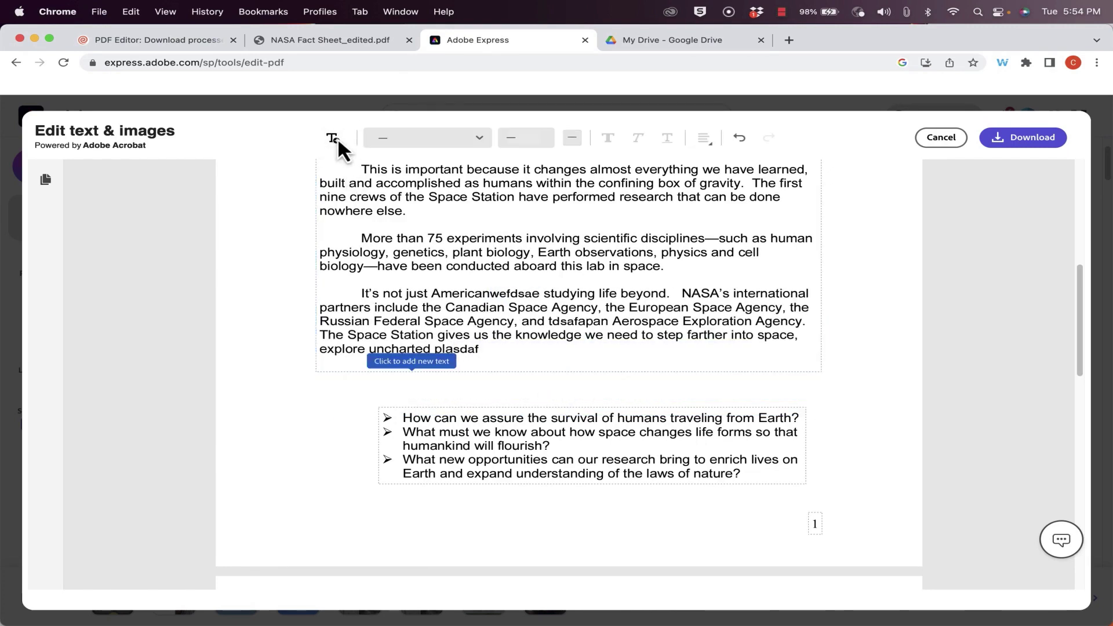
left_click(402, 374)
type("sdafasdfasdf")
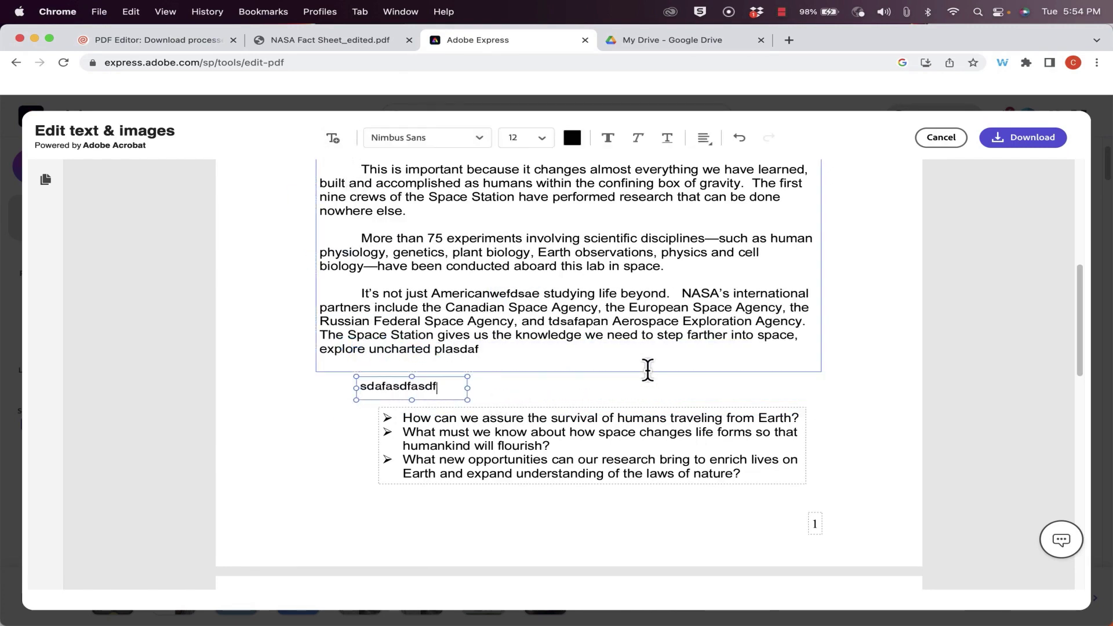
scroll(913, 214, "up", 10)
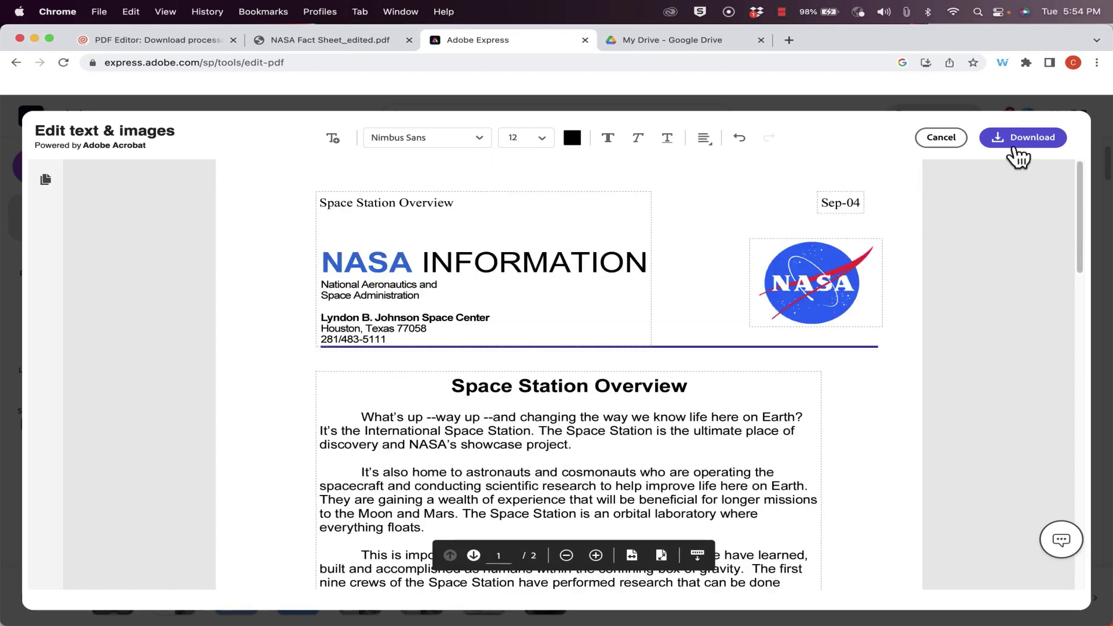
- Download the edited PDF, check the blue NASA heading, then close it and return to Adobe Express
left_click(1032, 137)
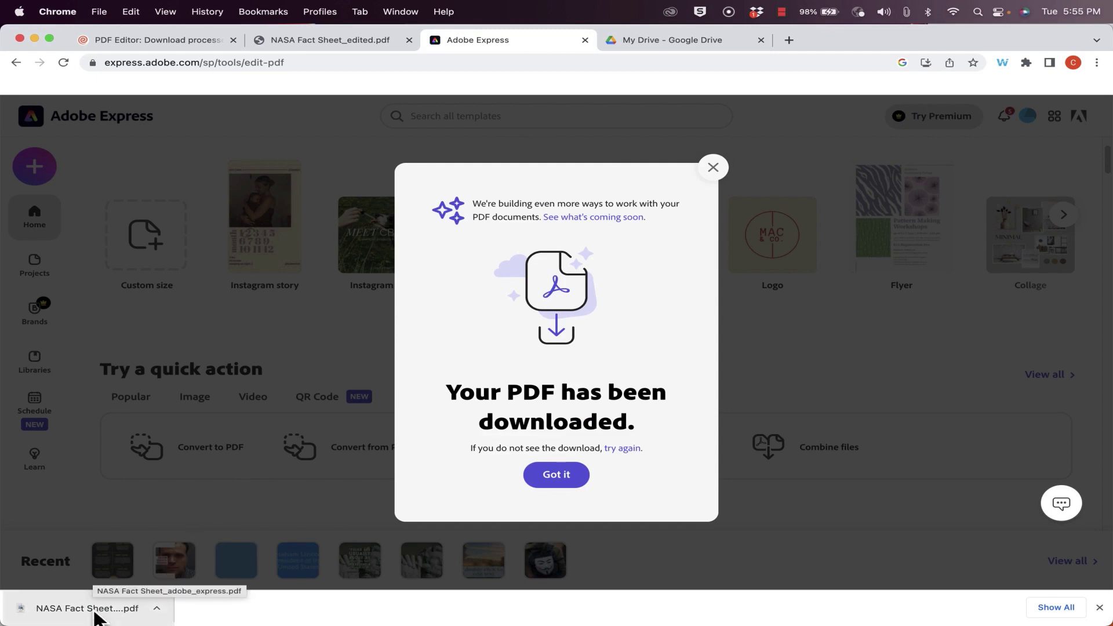
left_click(94, 610)
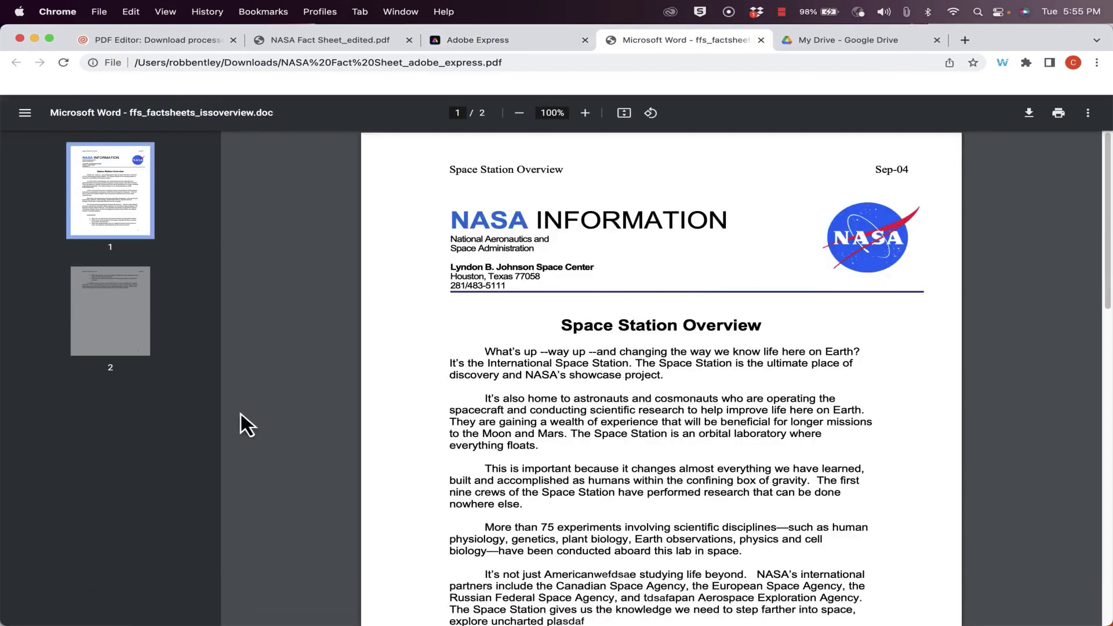
left_click(761, 40)
left_click(716, 192)
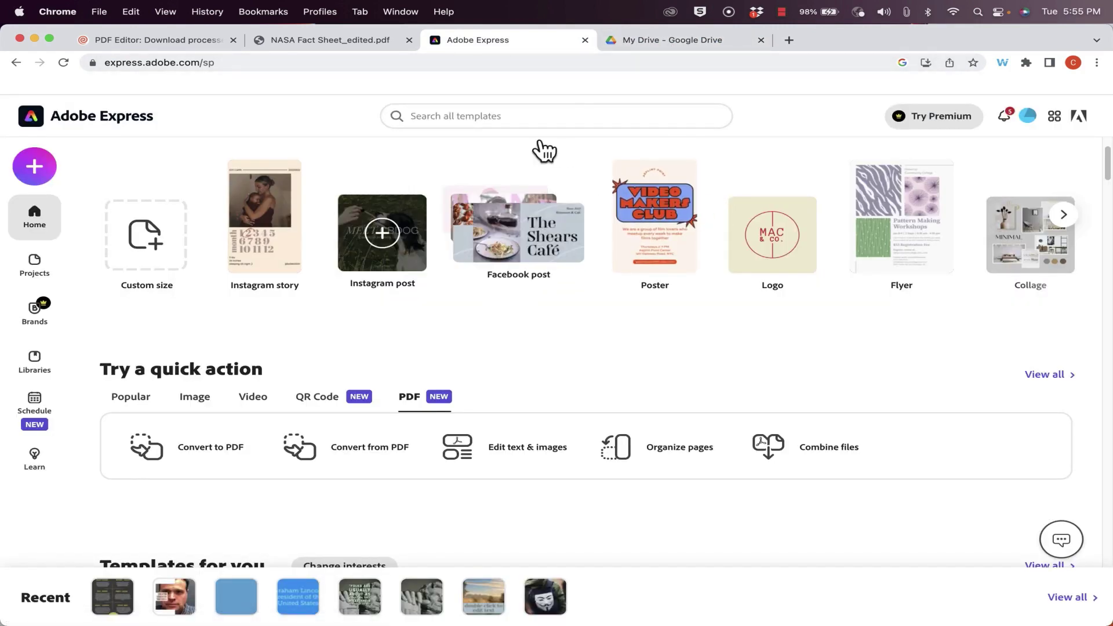
left_click(189, 37)
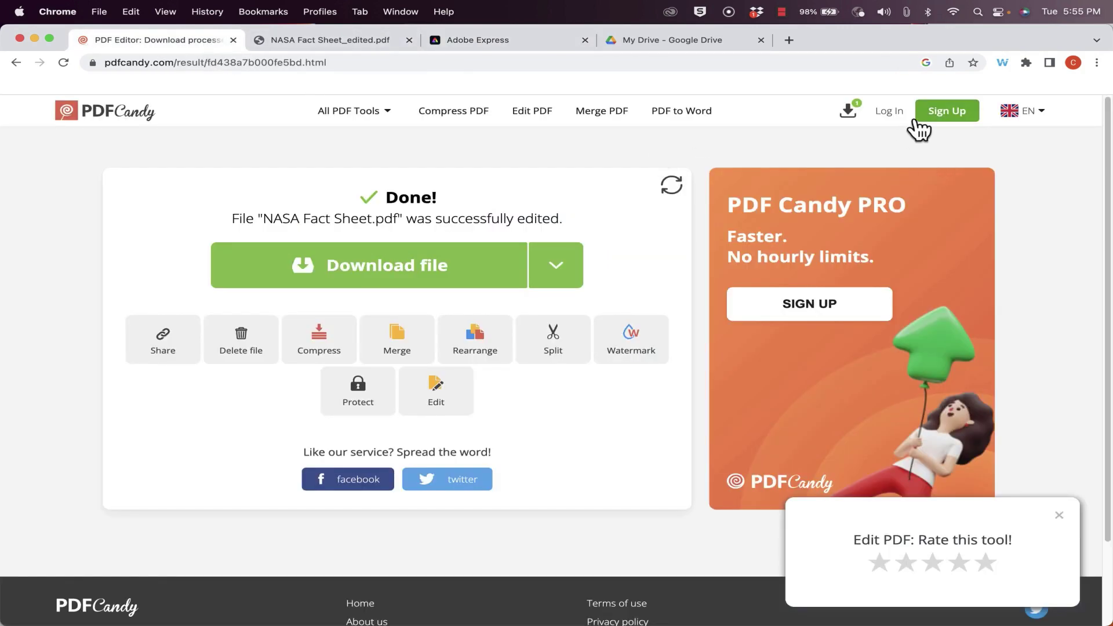
left_click(530, 40)
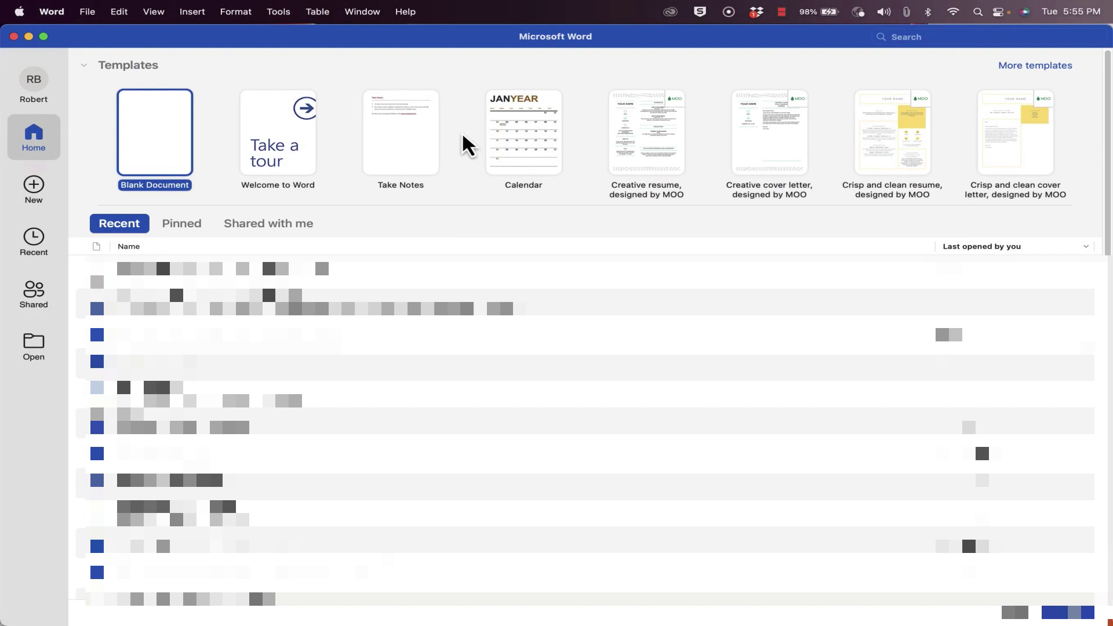
- Open NASA Fact Sheet.pdf from Downloads in Word and allow its online conversion
left_click(88, 11)
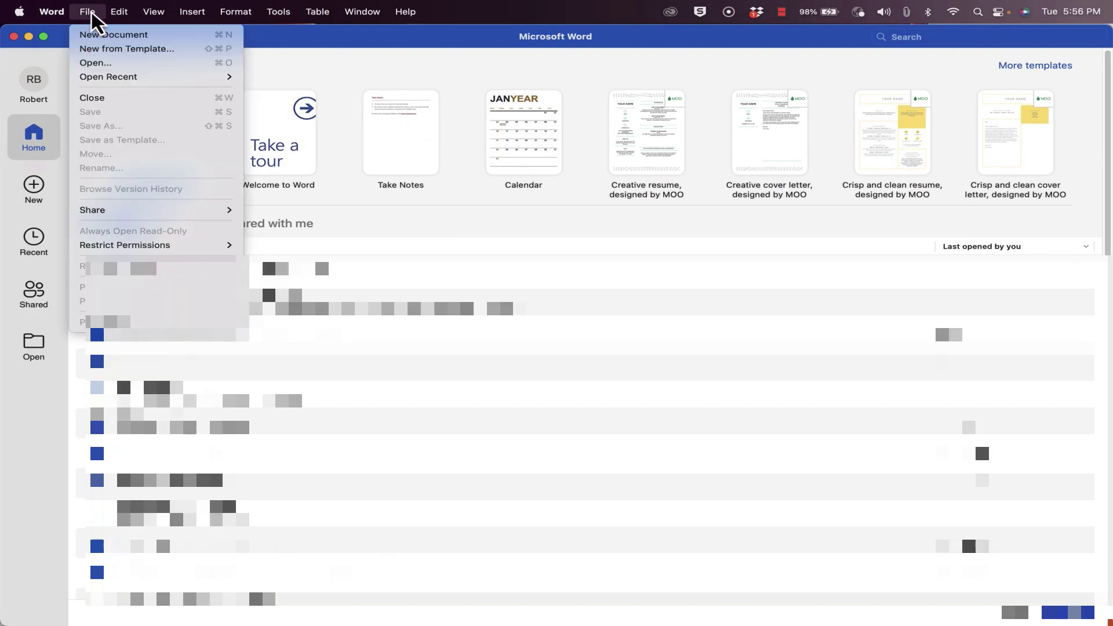
left_click(97, 63)
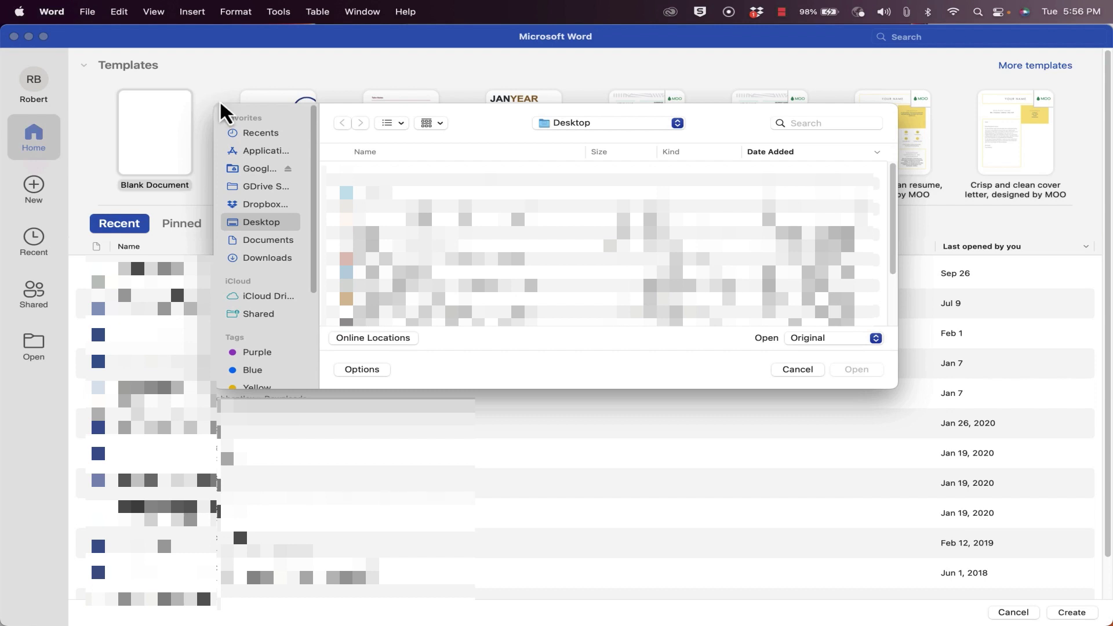
left_click(272, 258)
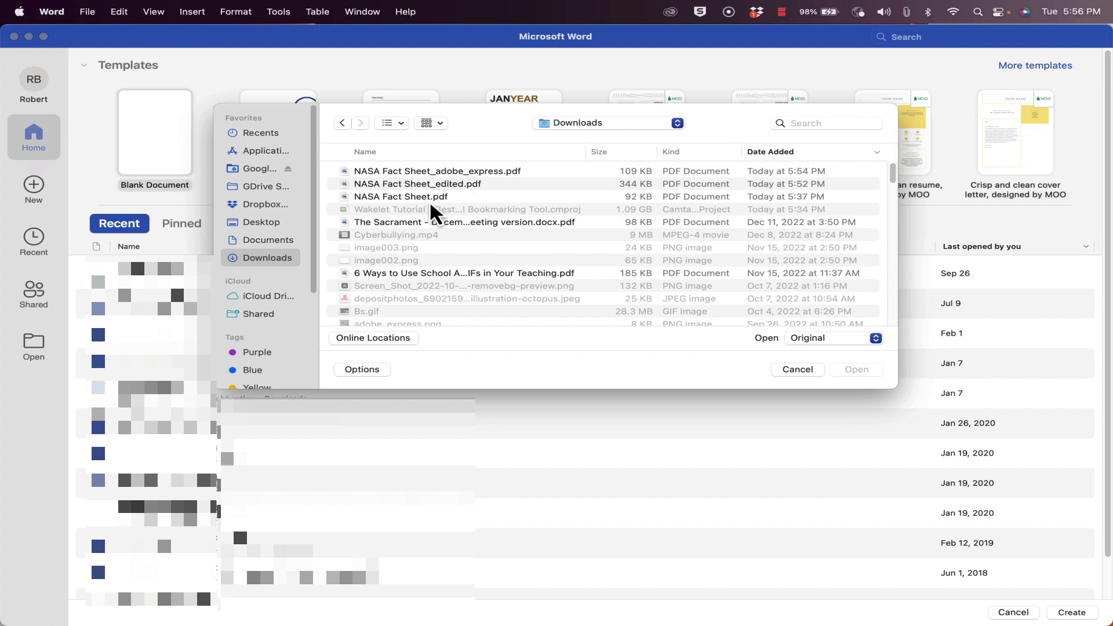
double_click(406, 196)
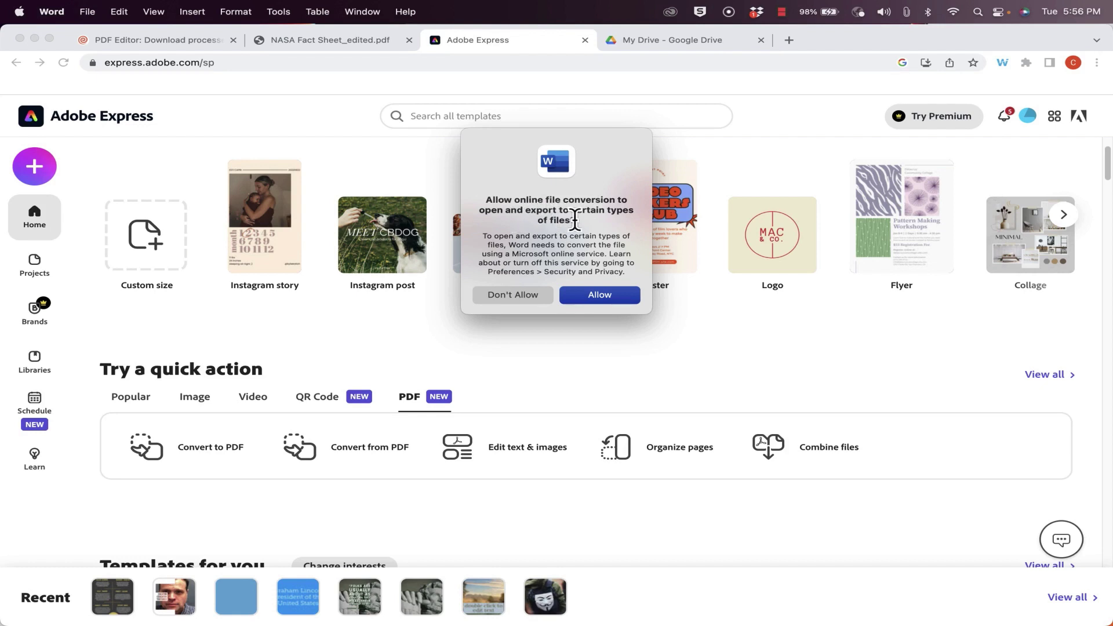
left_click(616, 293)
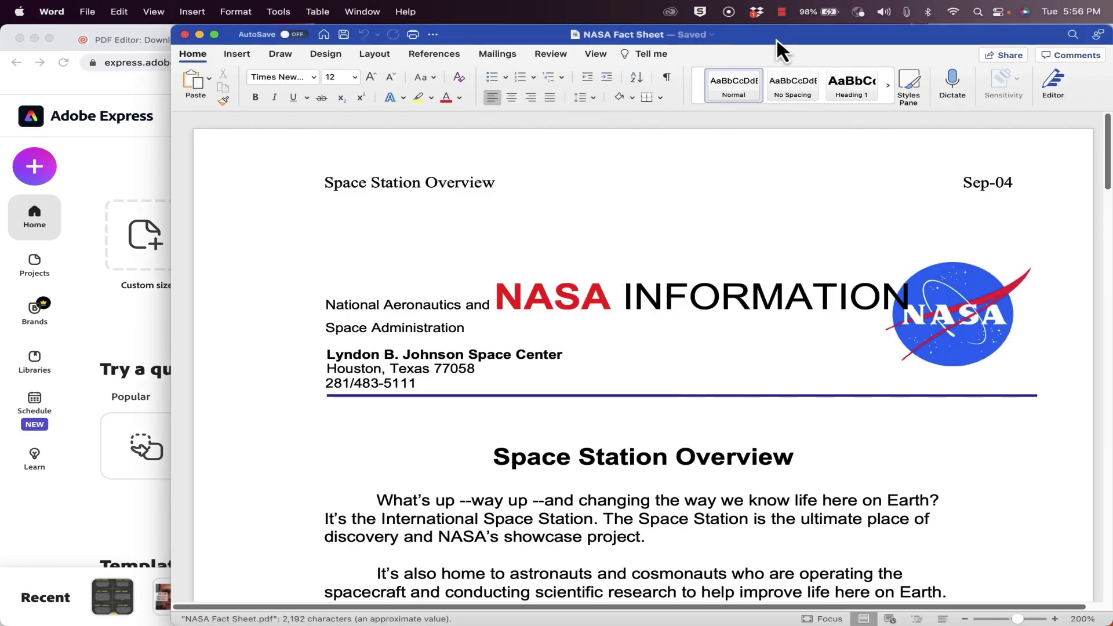
- Move and widen the Word window to span the screen
left_click_drag(777, 37, 708, 38)
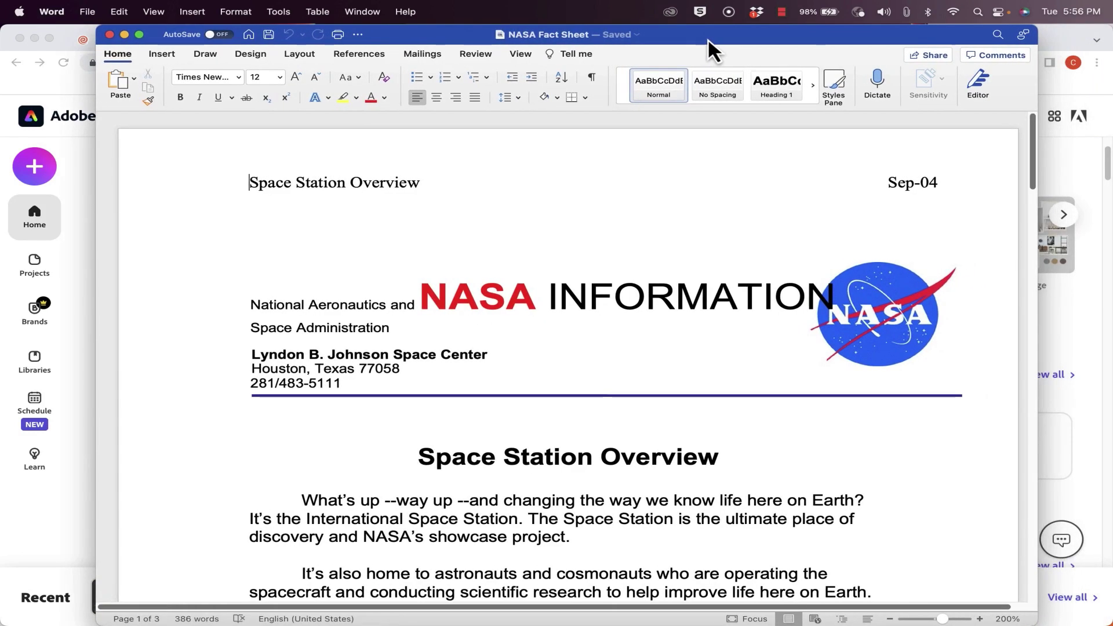
left_click_drag(1036, 82, 1110, 82)
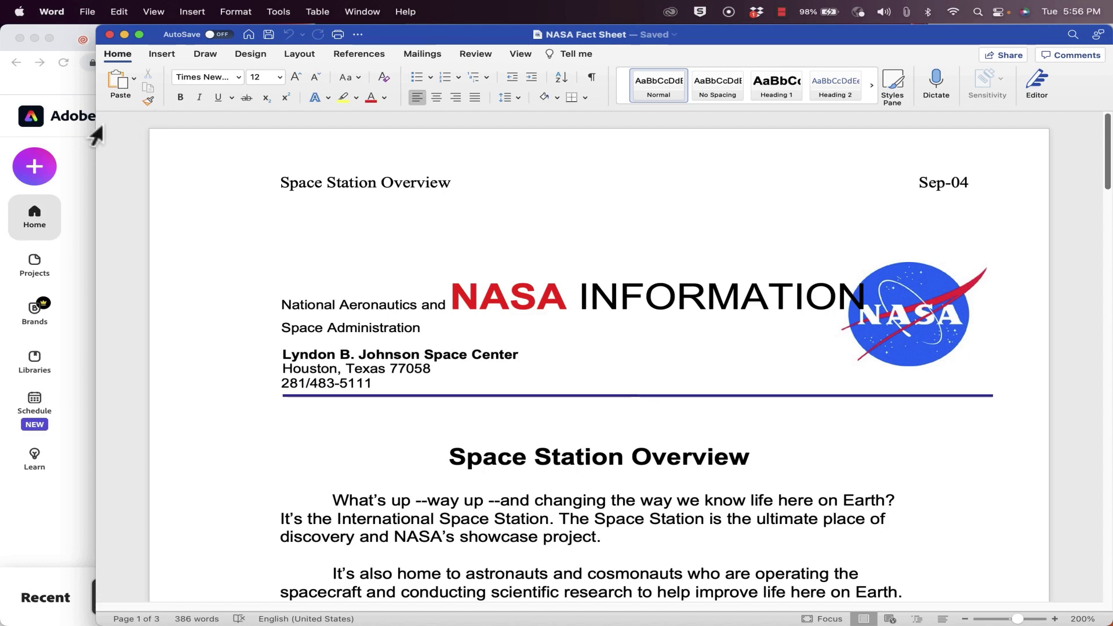
left_click_drag(95, 130, 2, 130)
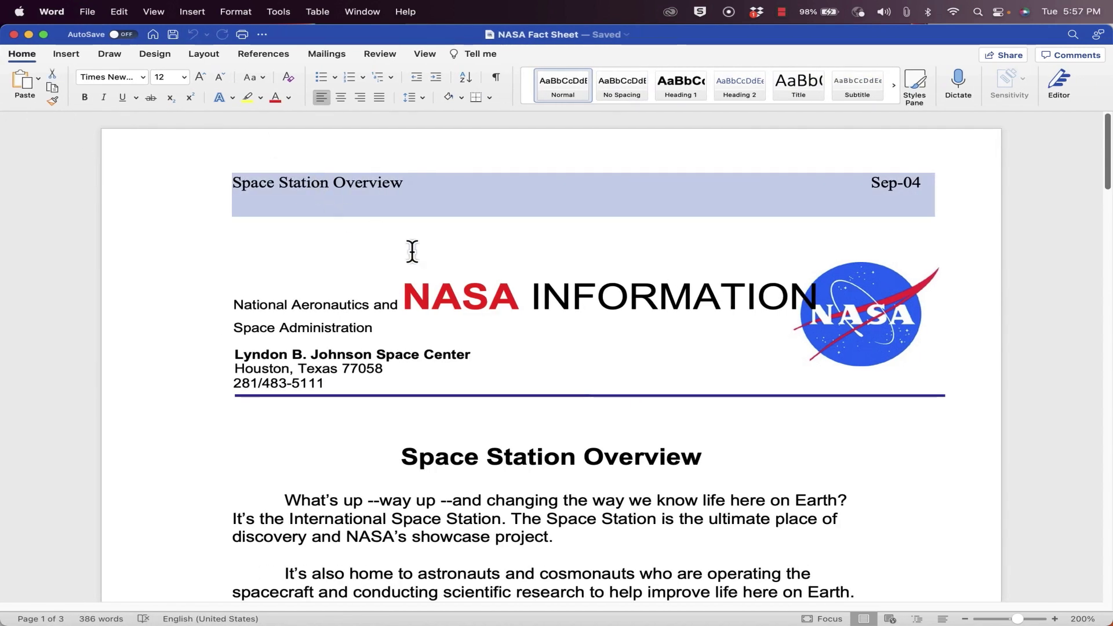
- Colour NASA in the title light blue and overwrite part of the first paragraph with 'asdfa'
left_click_drag(519, 302, 403, 302)
left_click(277, 97)
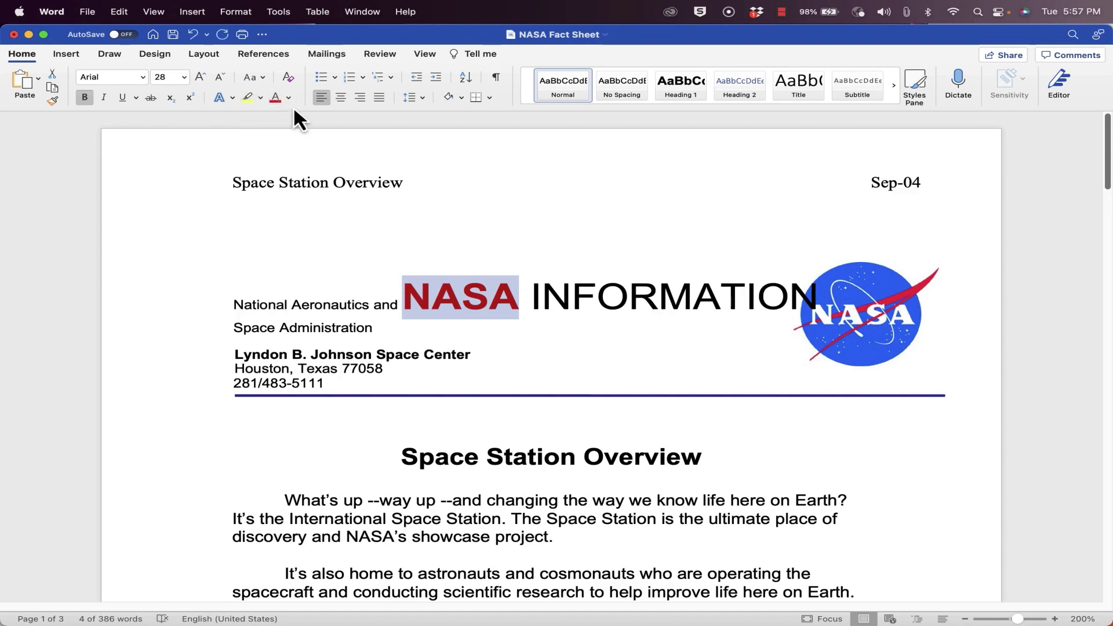
left_click(289, 98)
left_click(359, 241)
scroll(358, 241, "down", 5)
left_click_drag(453, 376, 546, 412)
type("asdfa")
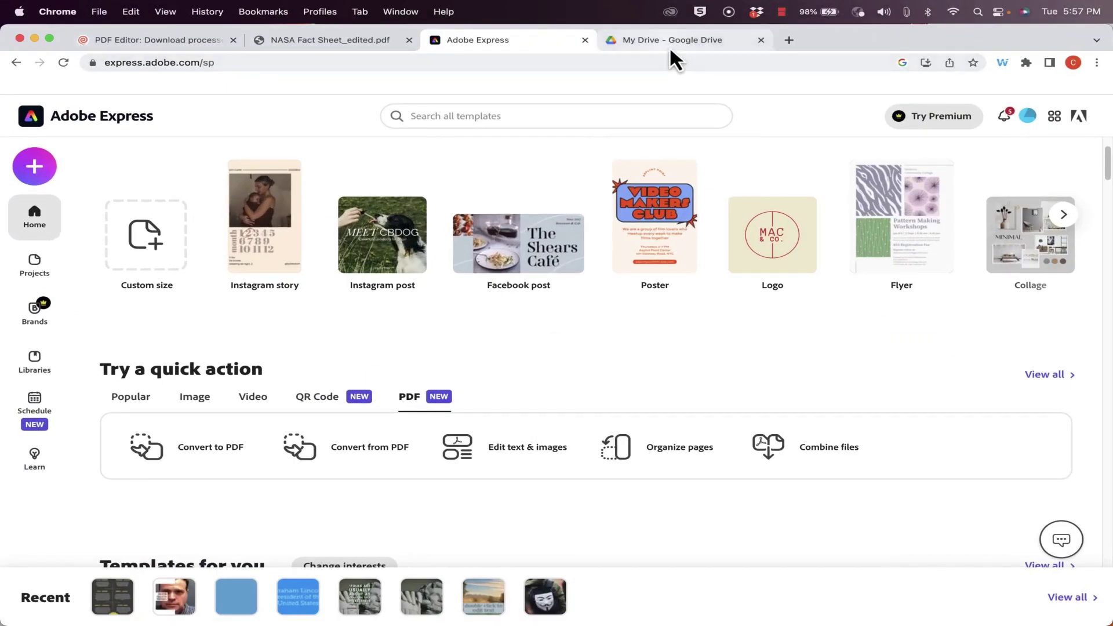
- Upload NASA Fact Sheet.pdf to My Drive and open it in the preview
left_click(663, 41)
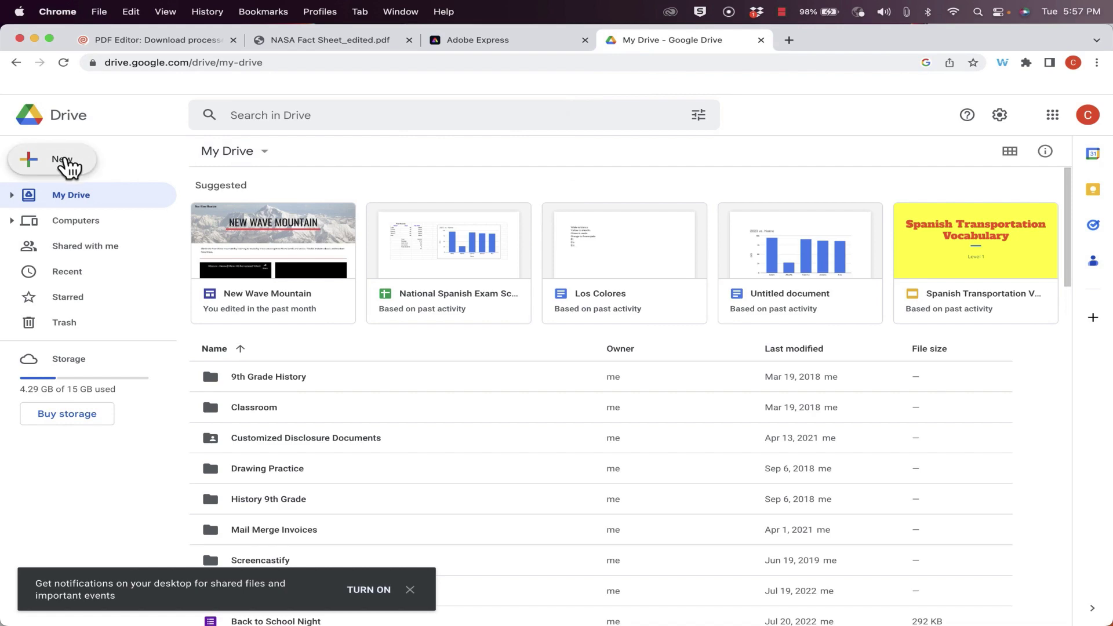
left_click(62, 163)
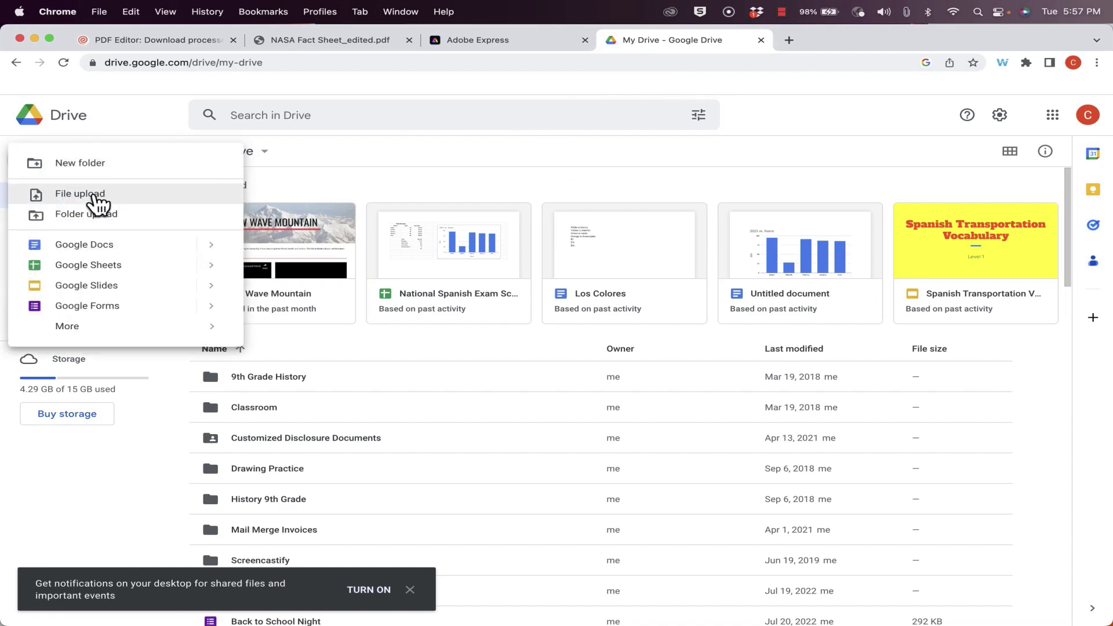
left_click(87, 196)
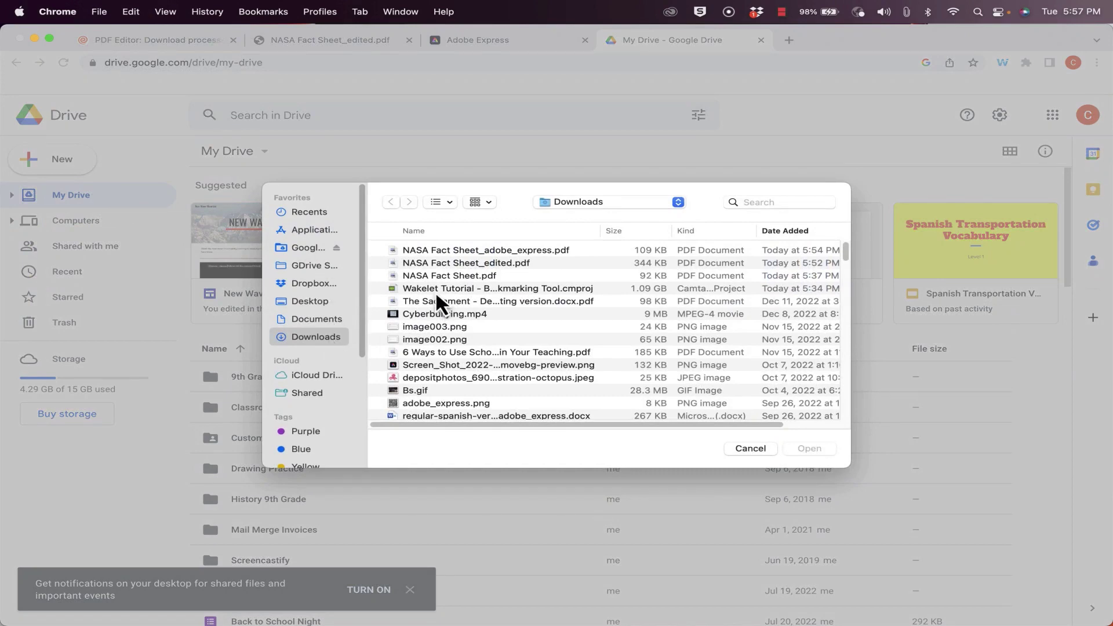
double_click(430, 276)
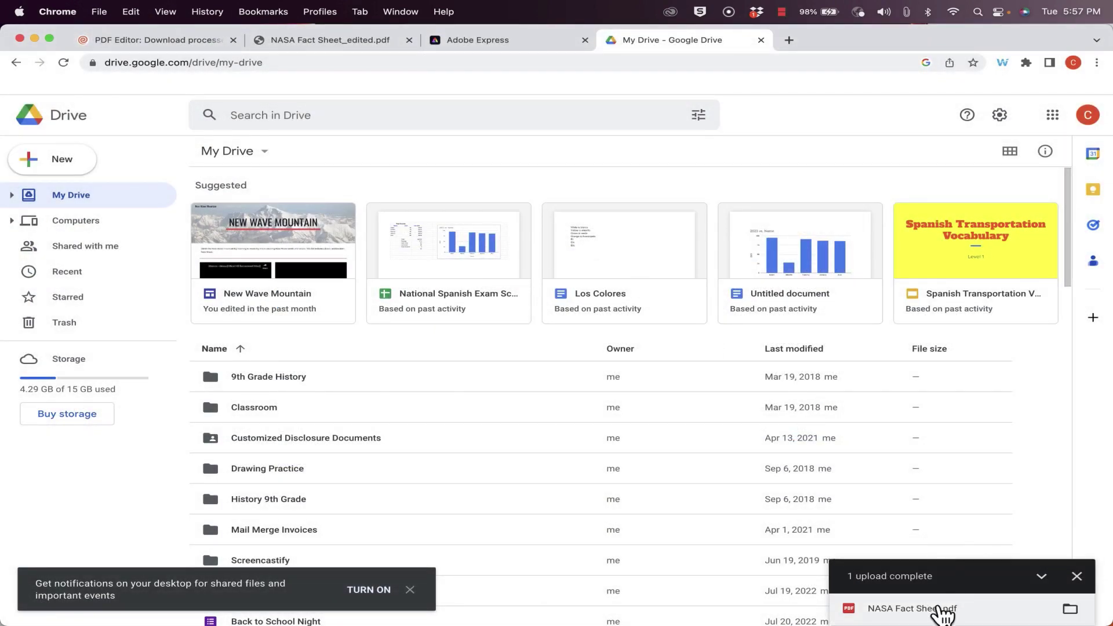
left_click(927, 615)
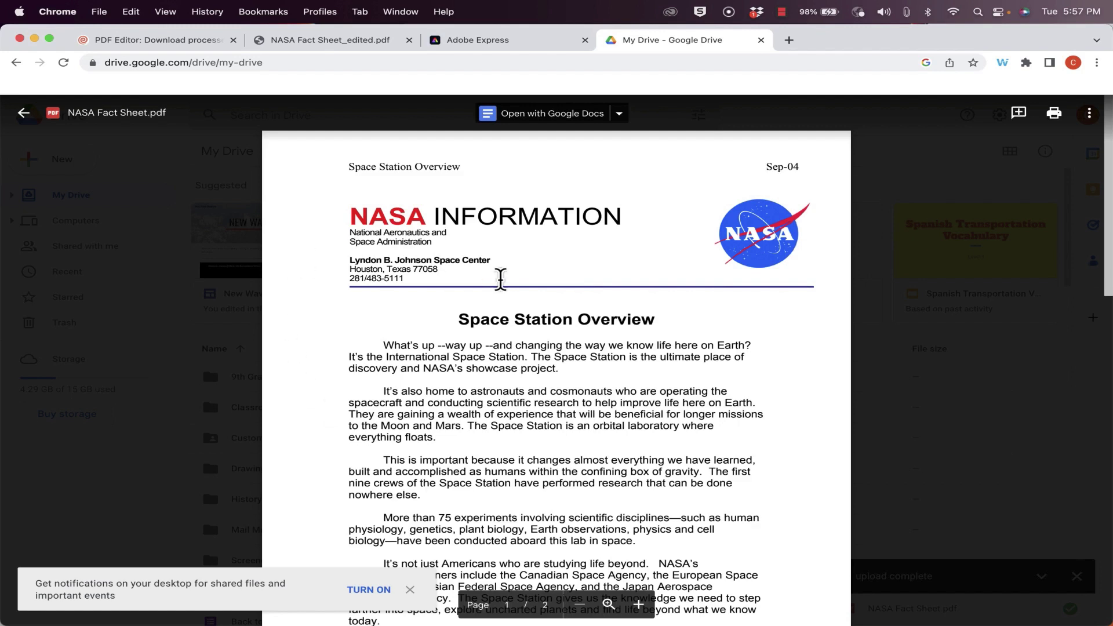
- Open the fact sheet PDF as a Google Docs document and make NASA in the heading blue
left_click(590, 116)
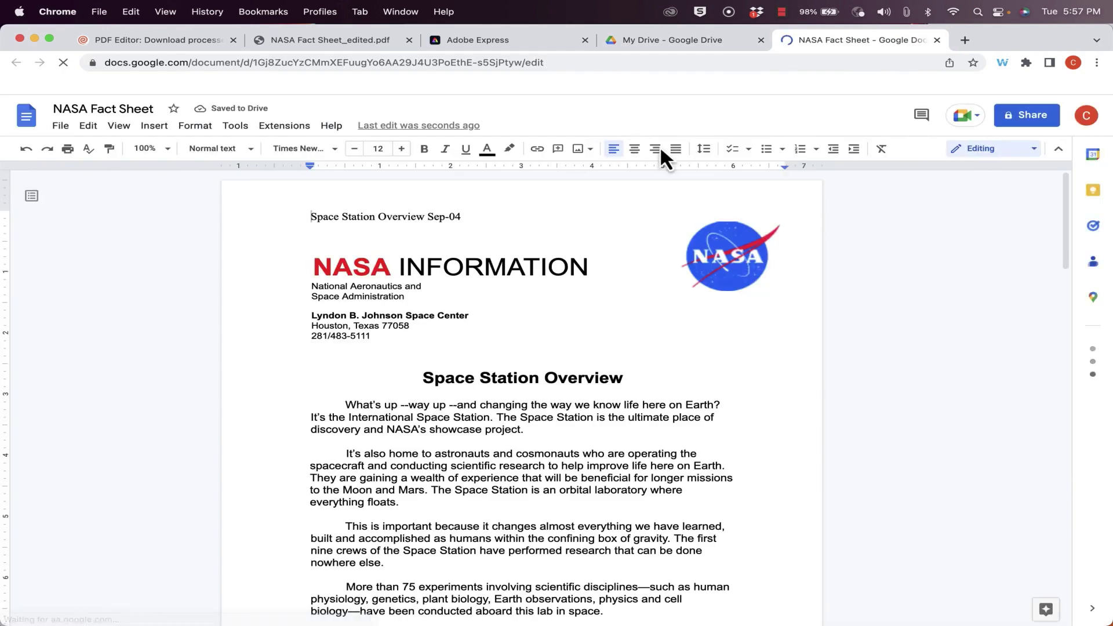
left_click_drag(386, 274, 311, 265)
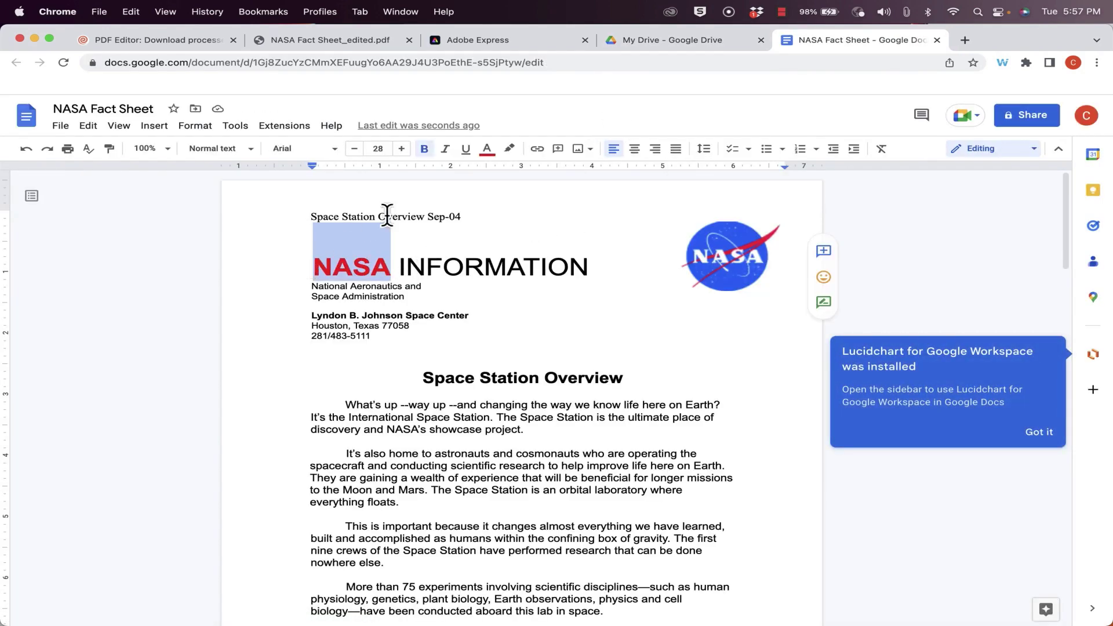
scroll(499, 348, "down", 5)
- Replace part of the experiments paragraph with 'asdf' and insert 'asdfas' before the second question
left_click_drag(487, 420, 651, 542)
type("asdfhis lab in space.")
left_click(736, 542)
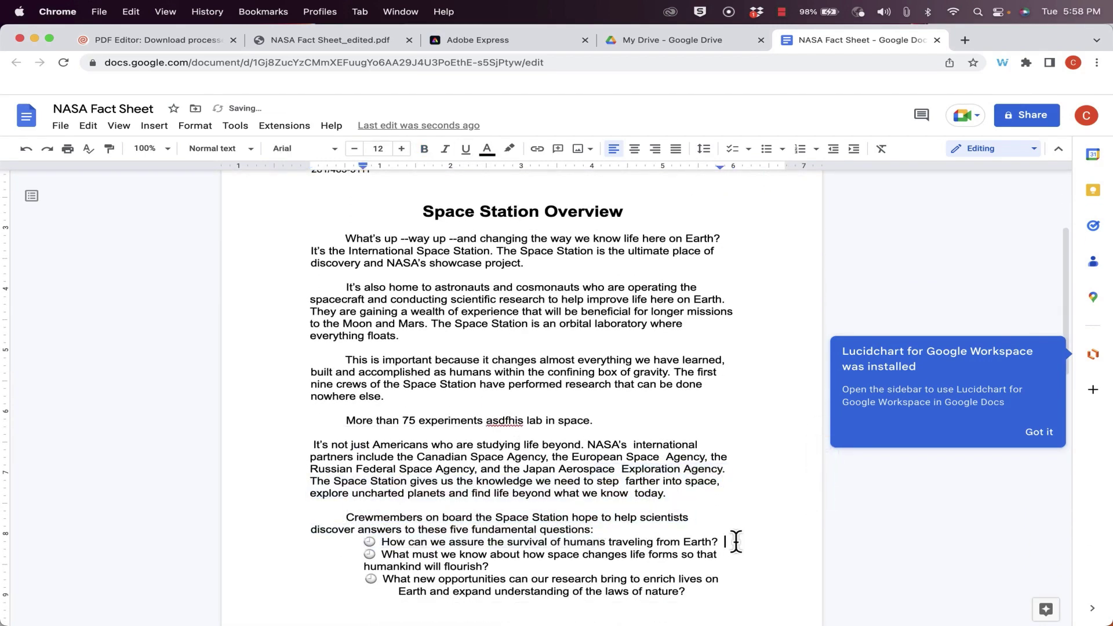
type("asdfasdfasfd")
scroll(649, 525, "down", 5)
scroll(649, 524, "up", 15)
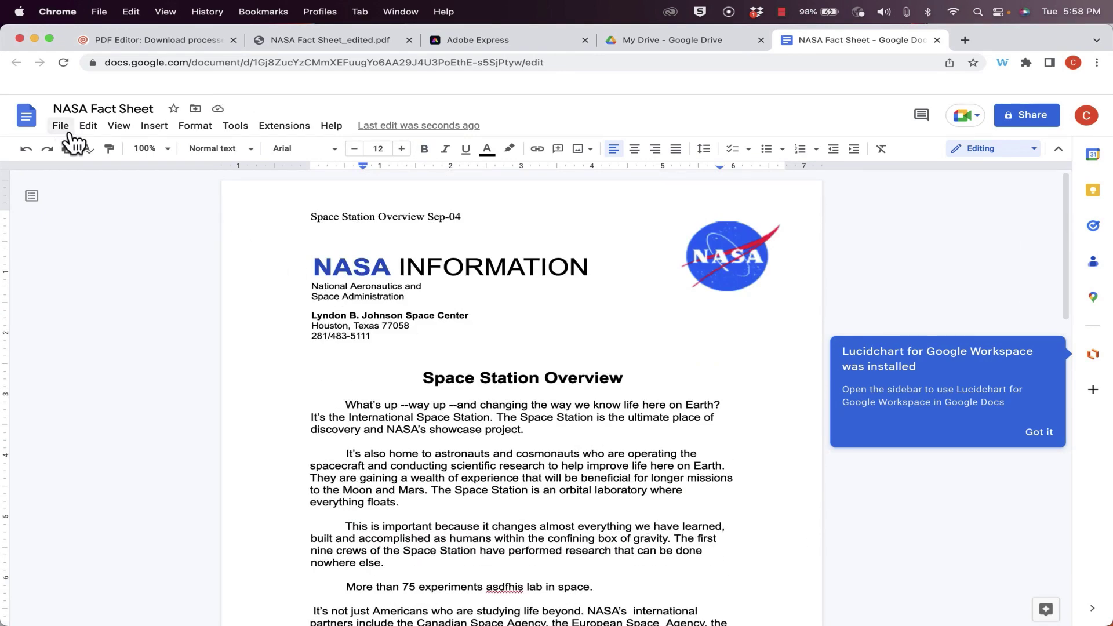
- Download the Google Docs fact sheet as a PDF Document (.pdf)
left_click(61, 126)
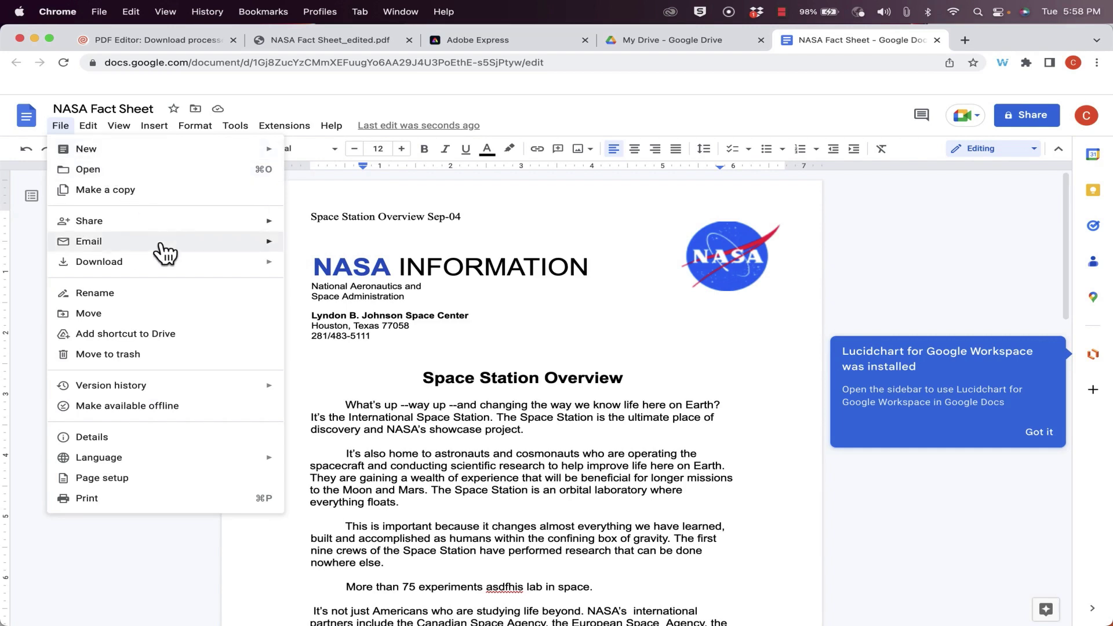
mouse_move(174, 263)
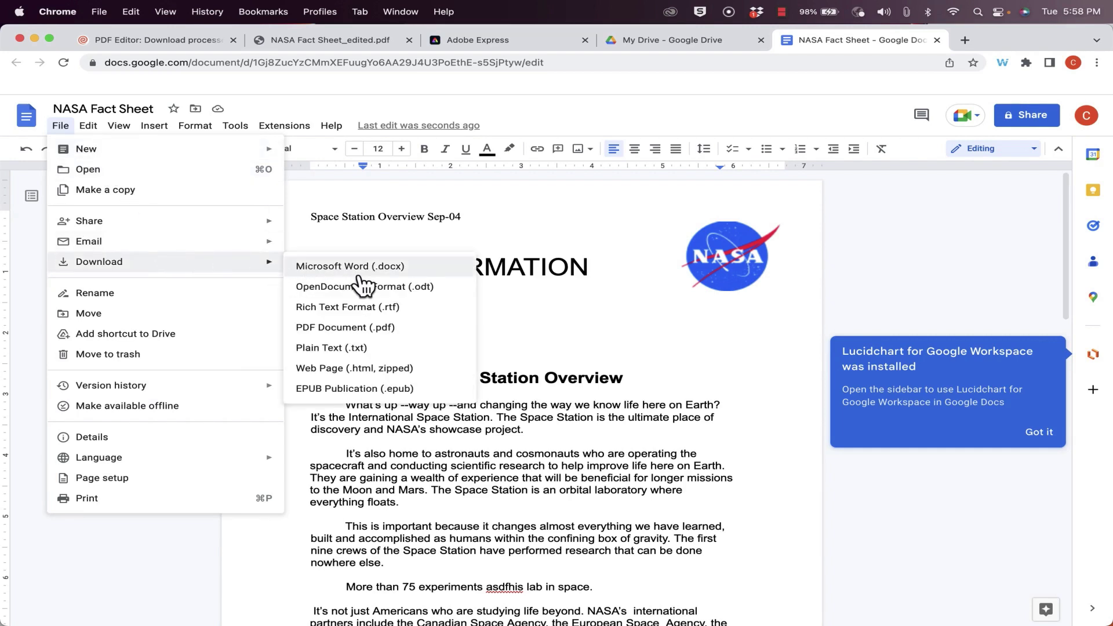
left_click(364, 330)
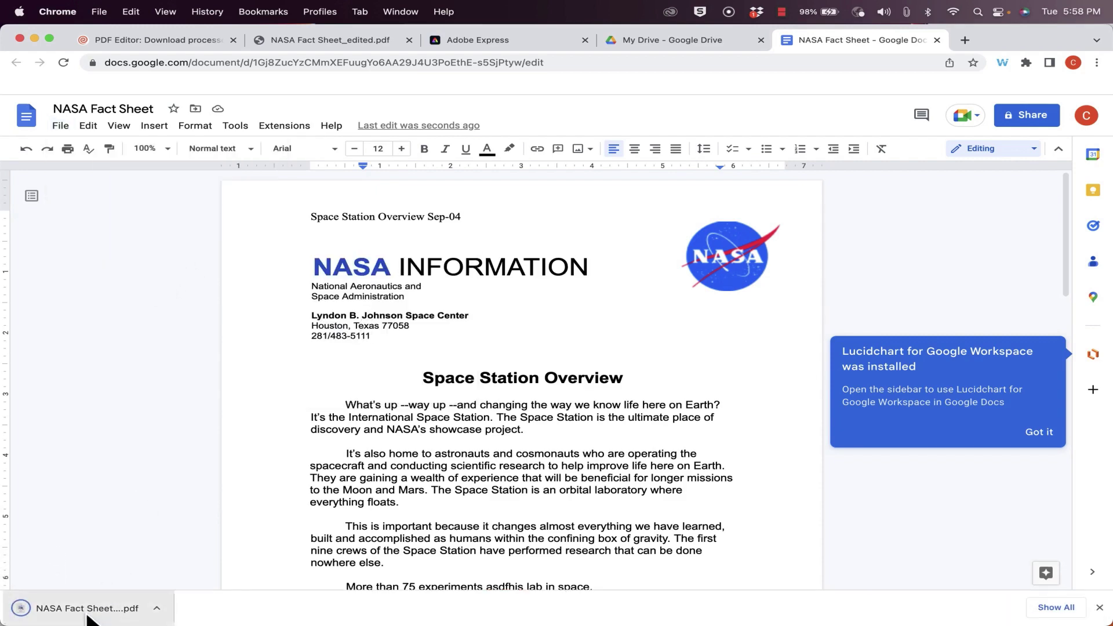
- Open the downloaded PDF in a new browser tab and scroll through it
left_click(87, 617)
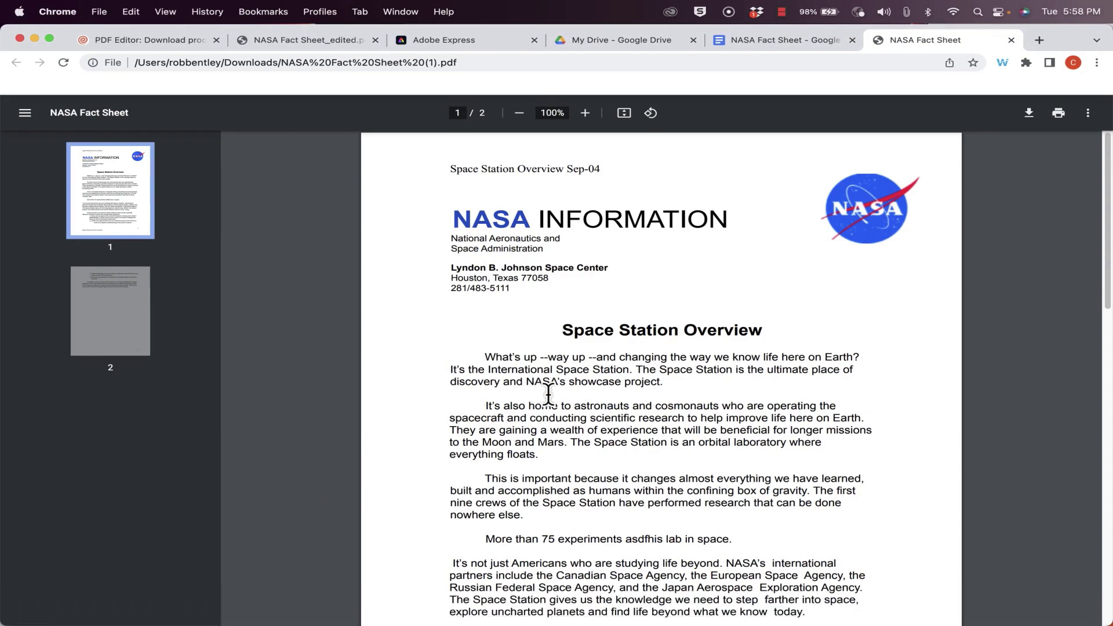
scroll(650, 393, "down", 1)
scroll(685, 383, "down", 3)
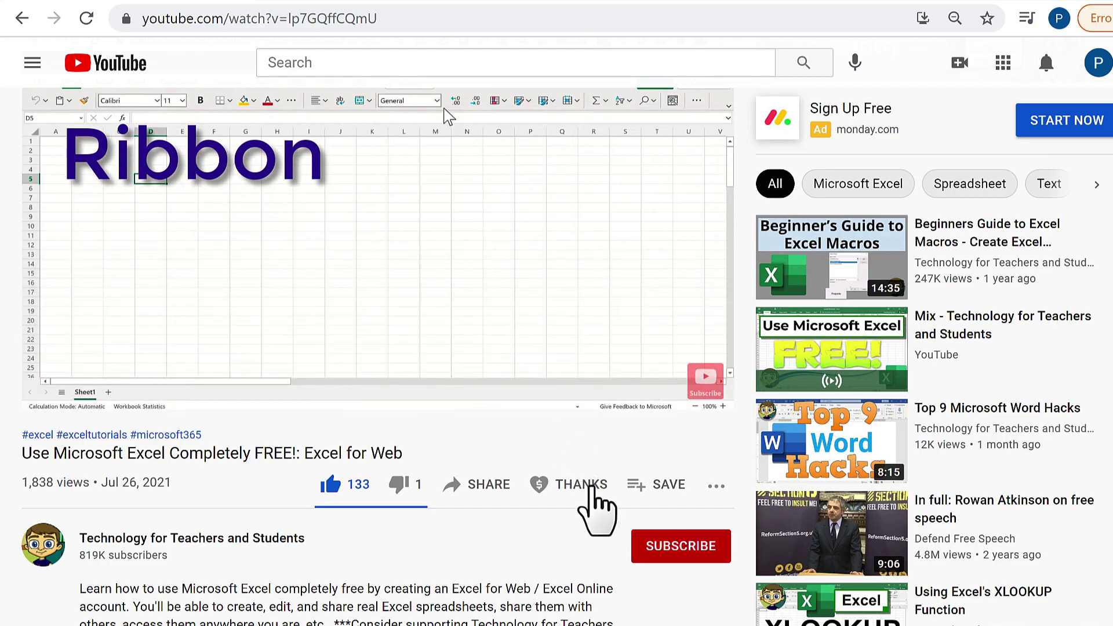
- Open YouTube's Super Thanks dialog for Technology for Teachers and Students, with $2–$50 options
left_click(591, 486)
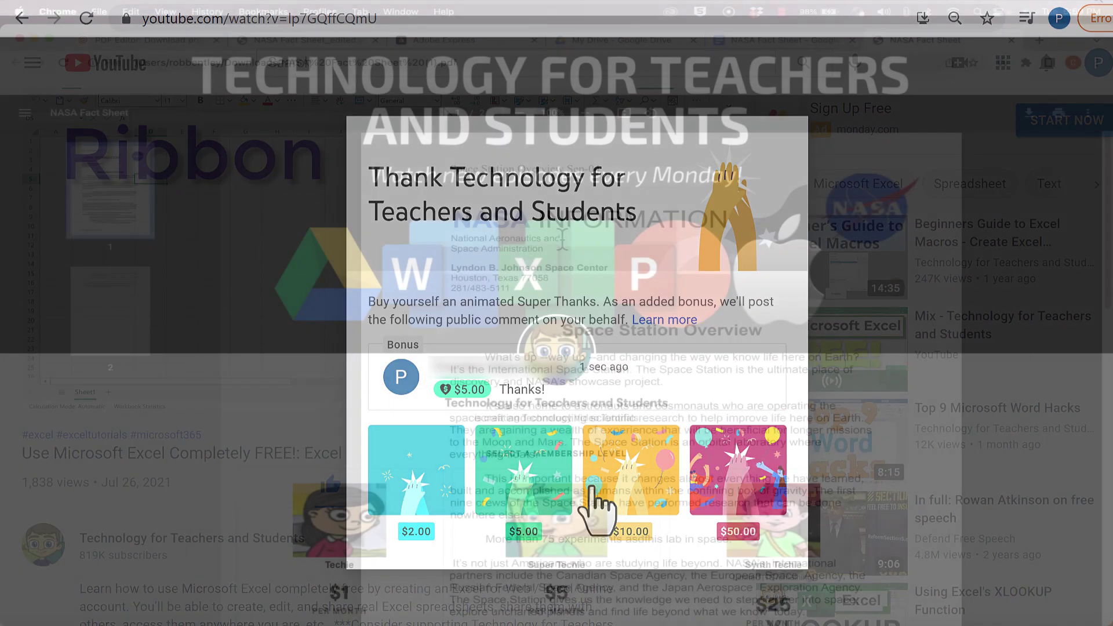